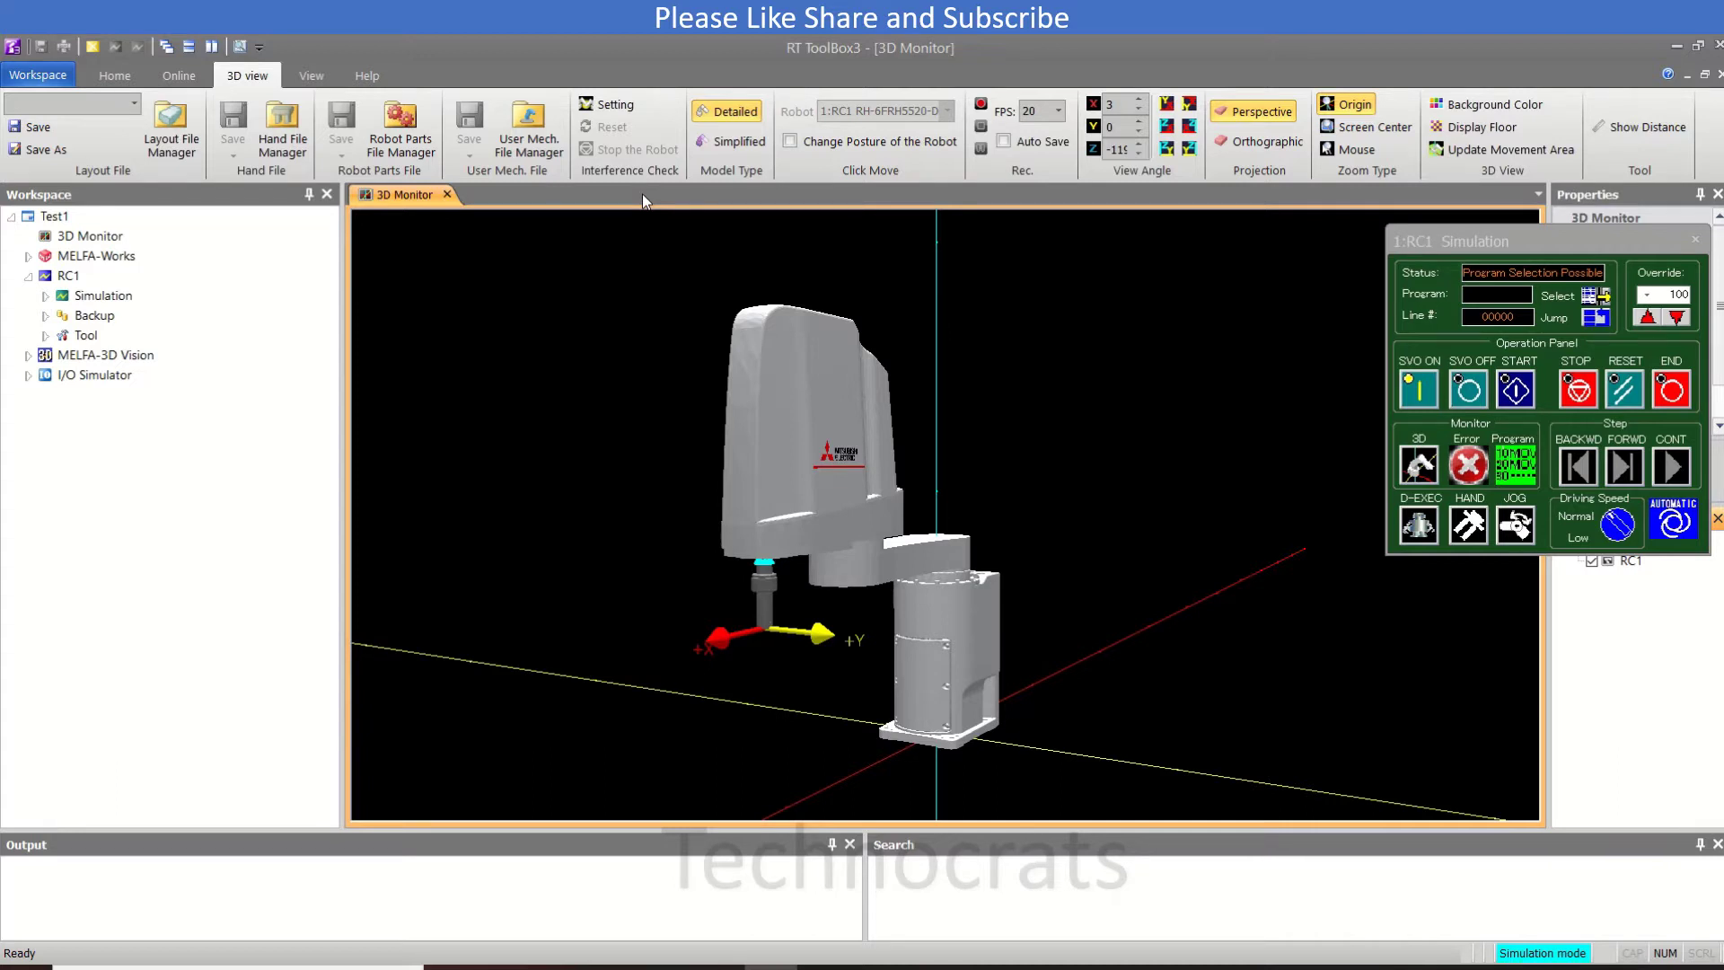
# Create a new program named Main under the RC1 Simulation Program node
pyautogui.doubleClick(67, 299)
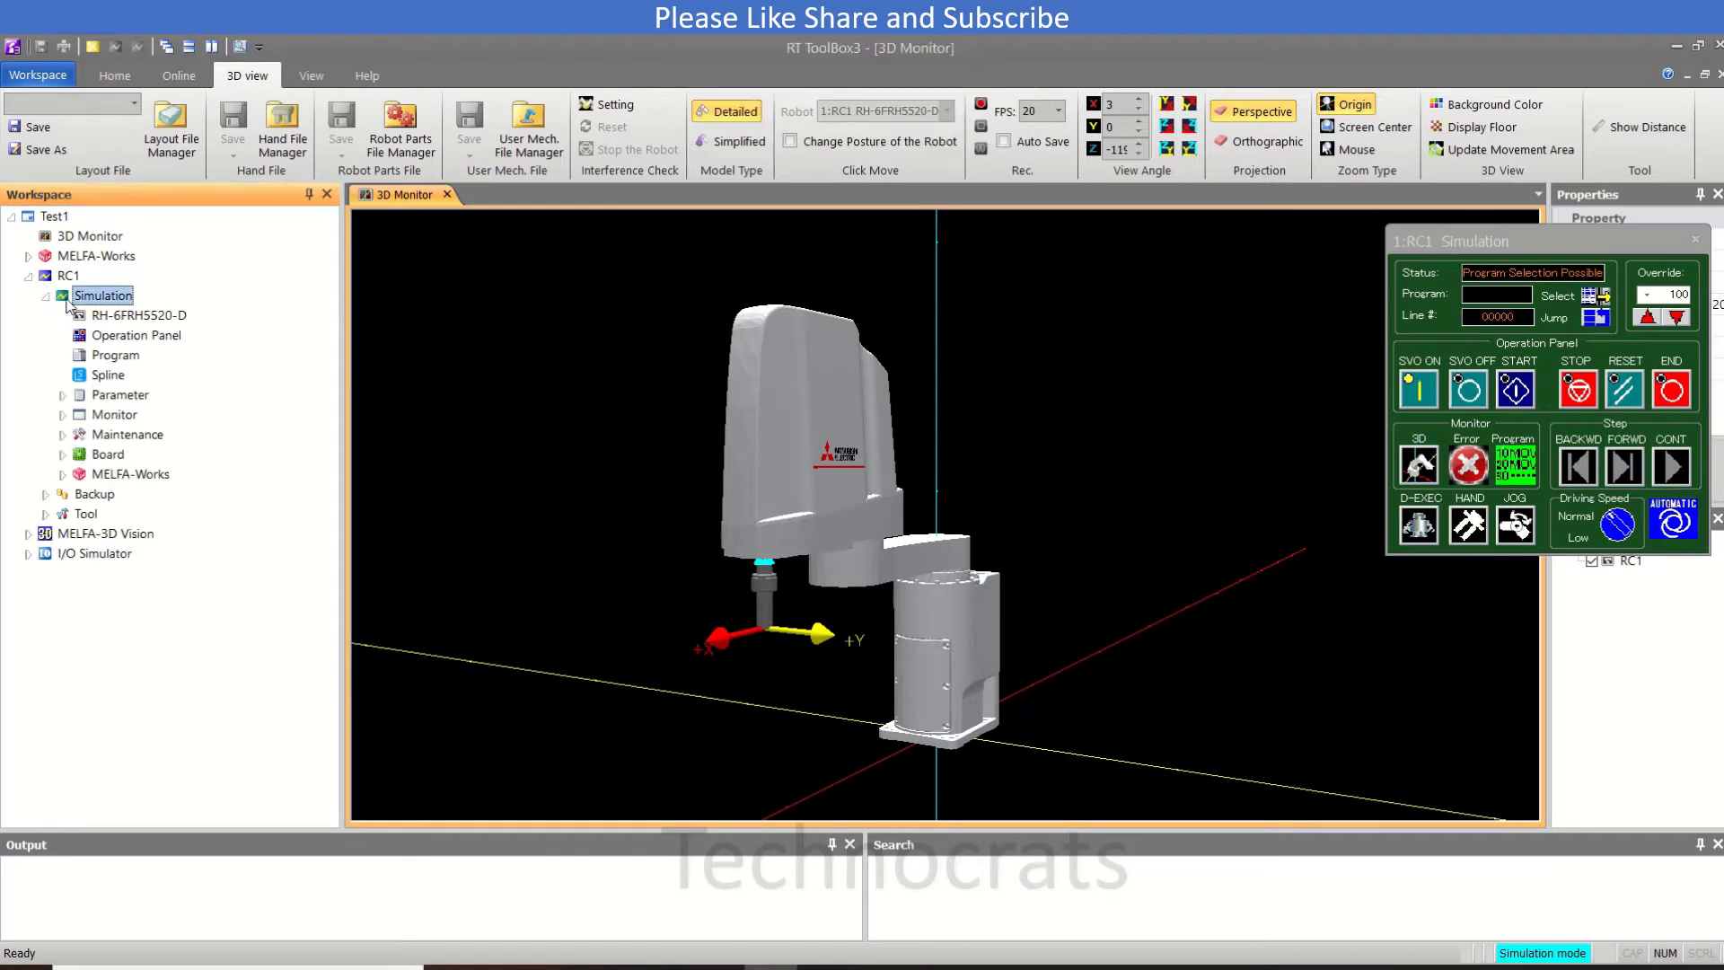
pyautogui.click(99, 361)
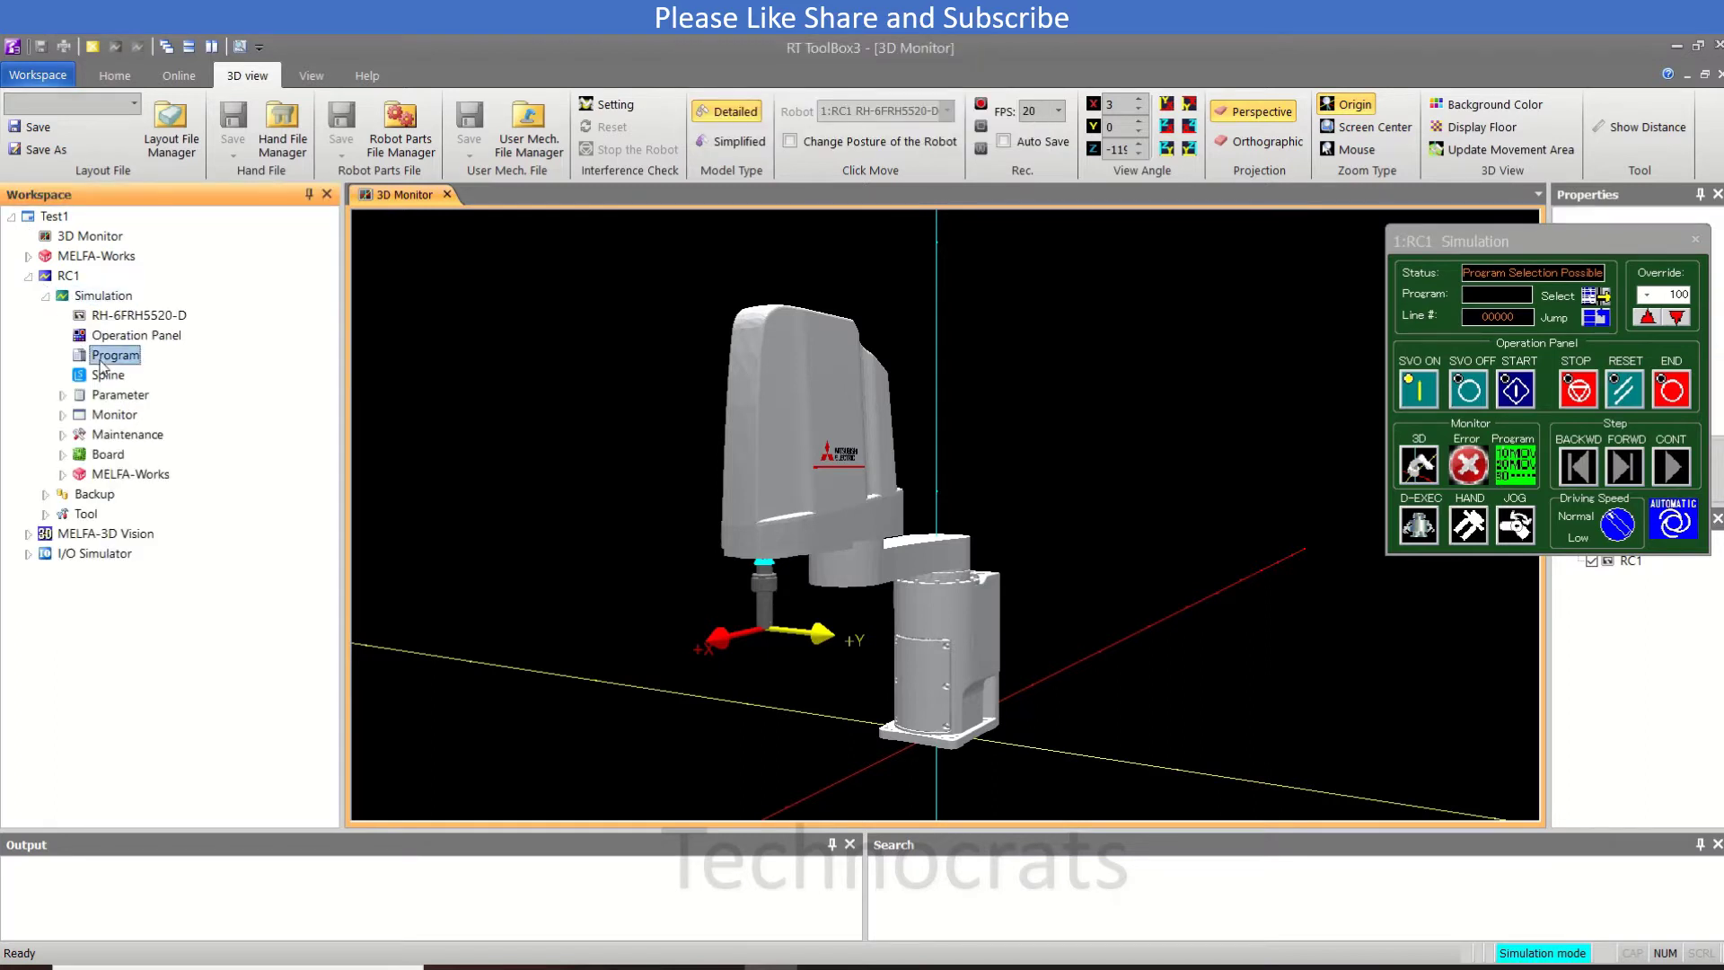
pyautogui.rightClick(100, 361)
pyautogui.click(135, 373)
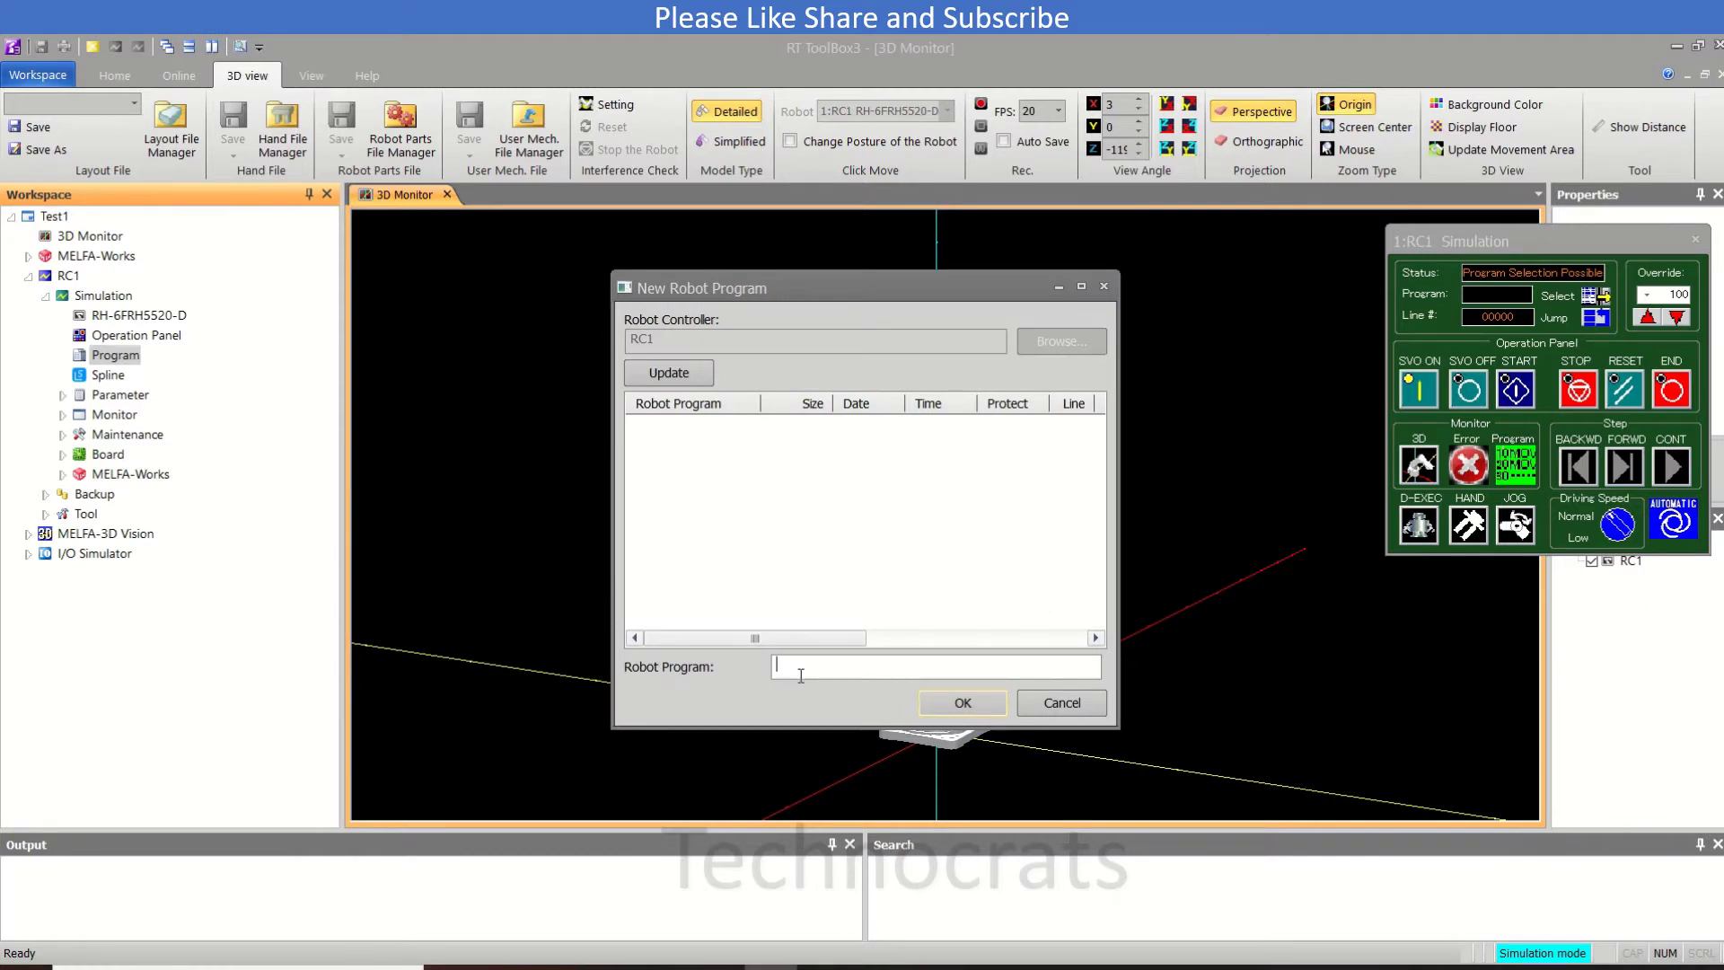
pyautogui.write('Main')
pyautogui.click(962, 702)
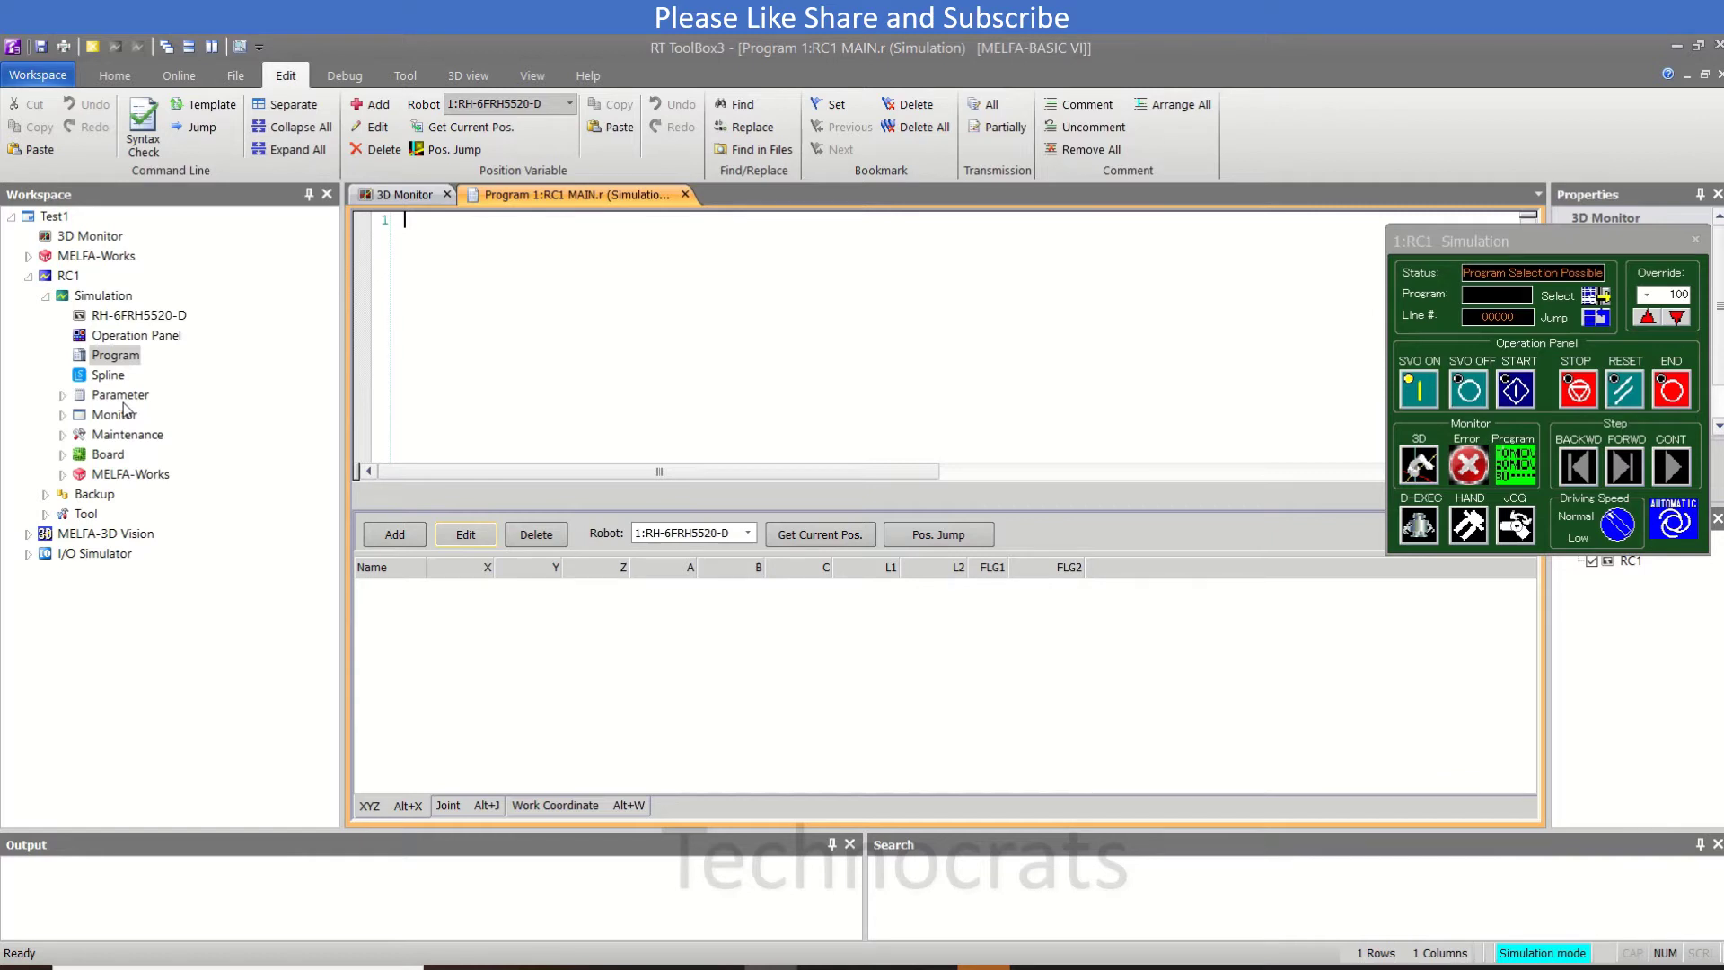
pyautogui.write('M1')
pyautogui.write(' = ')
pyautogui.write('M_I')
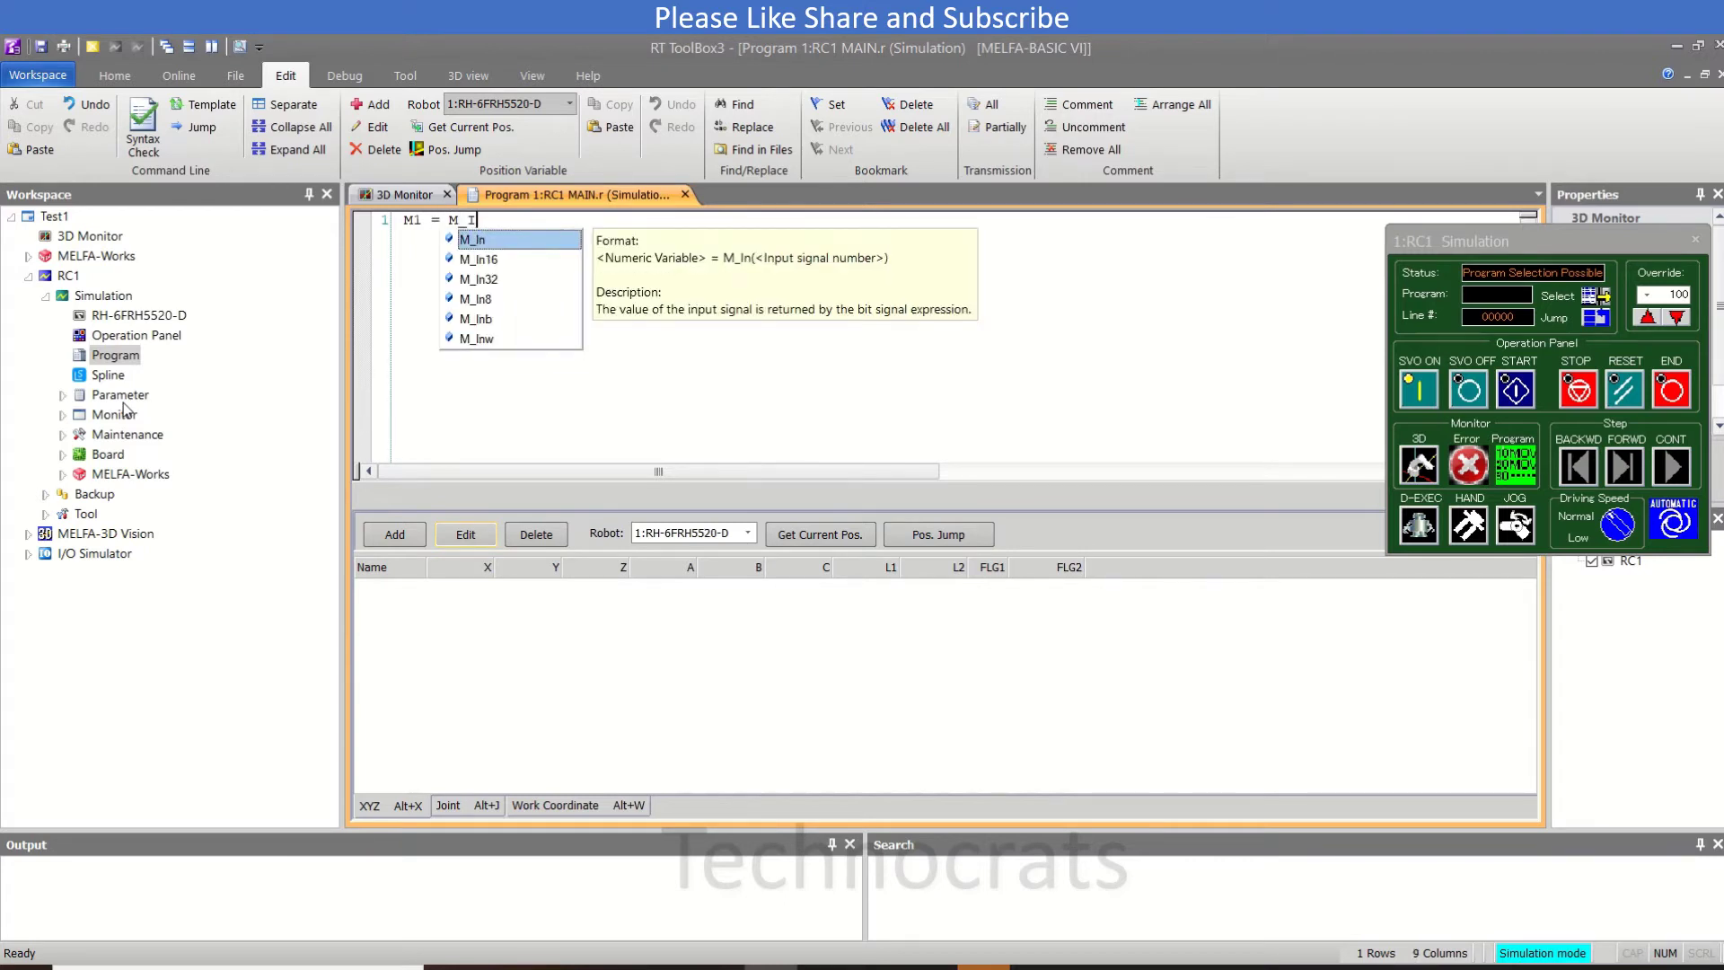
pyautogui.write('N')
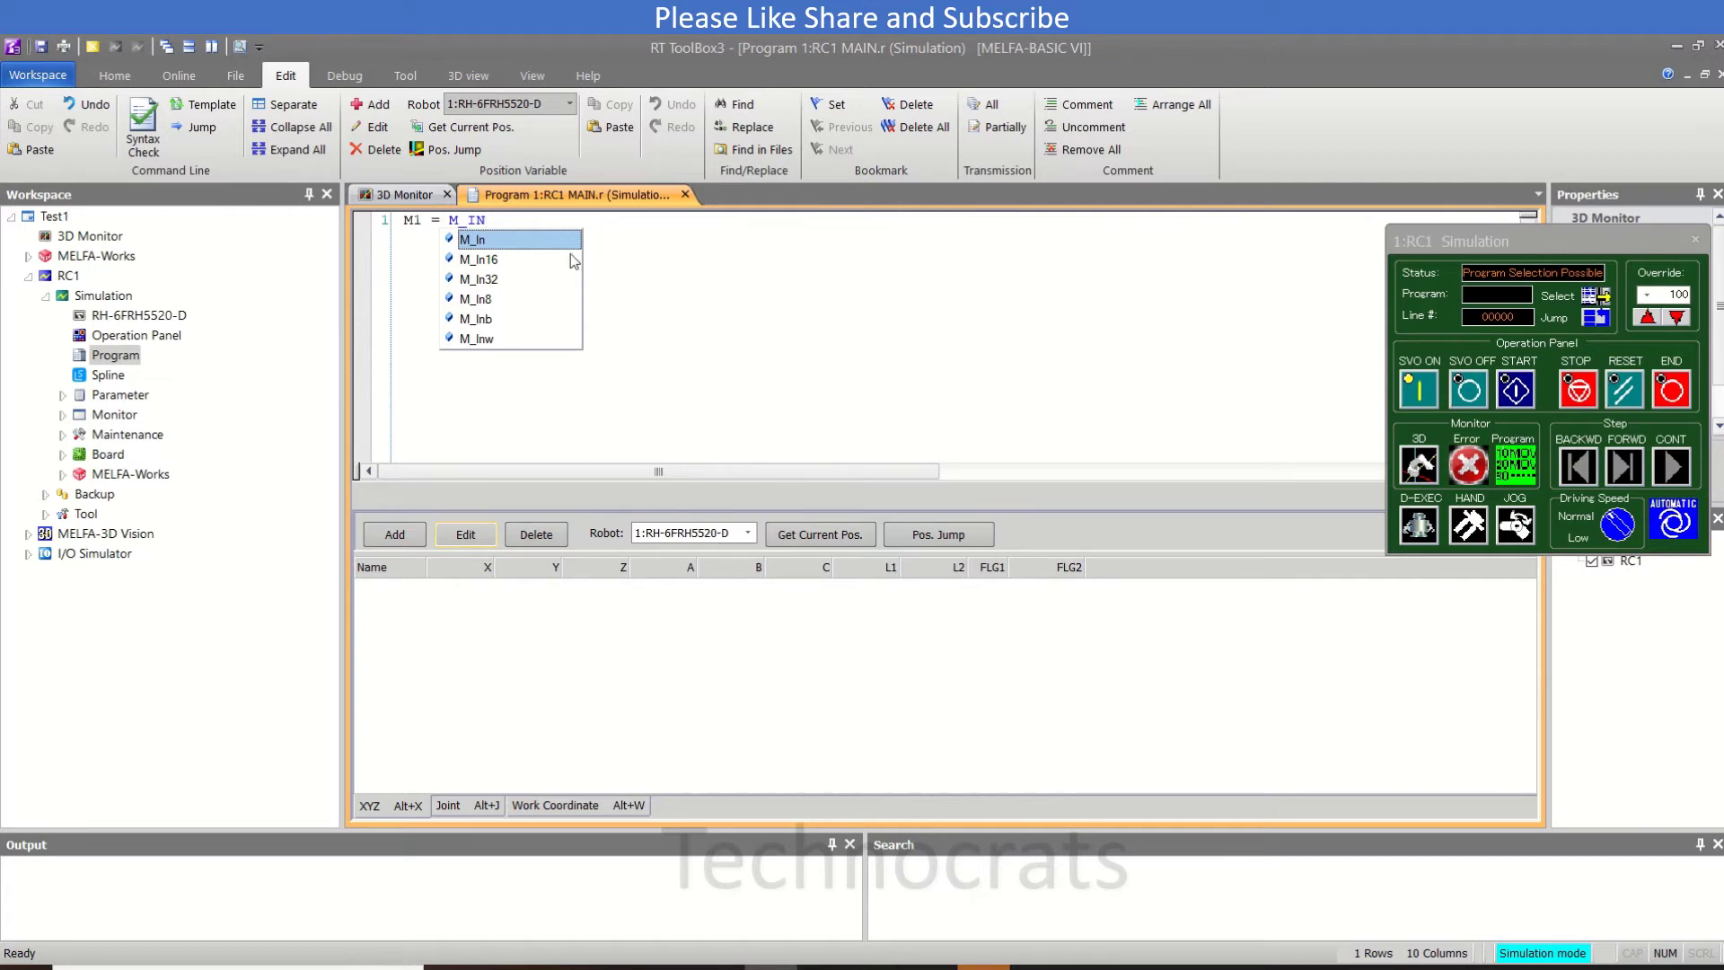
# Complete line 1 as M1 = M_In(6010) using autocomplete and start the next line
pyautogui.doubleClick(519, 242)
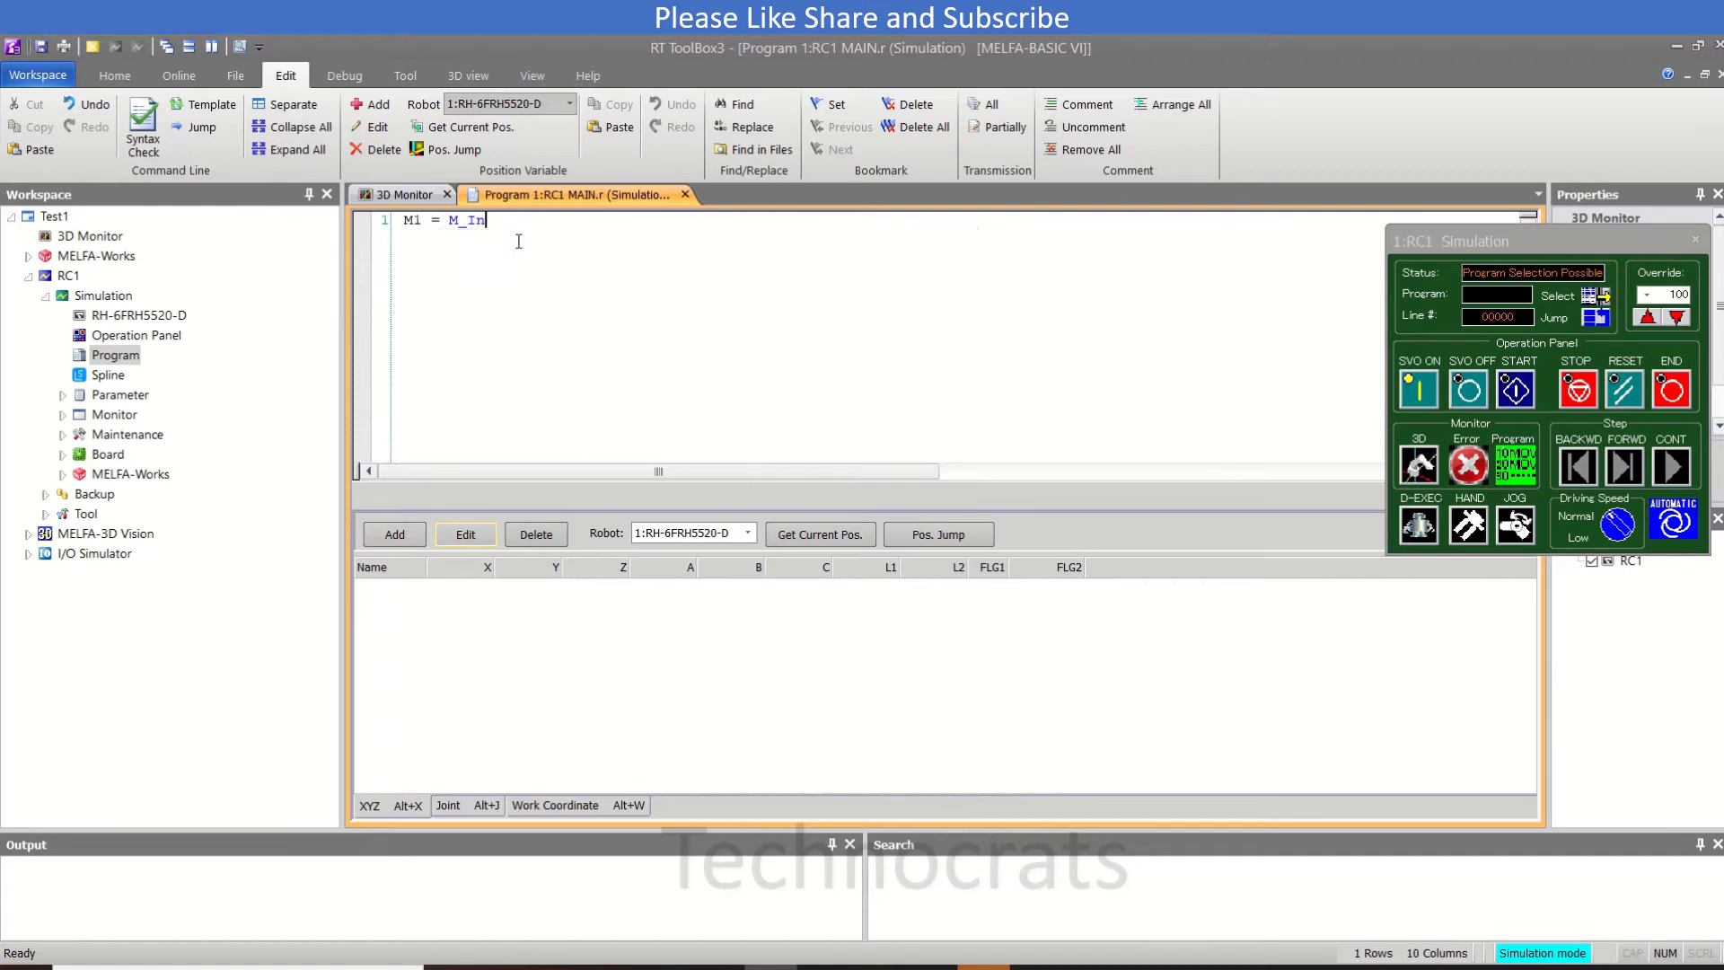
pyautogui.write('(')
pyautogui.write('600')
pyautogui.write('010')
pyautogui.press('Return')
pyautogui.write('M')
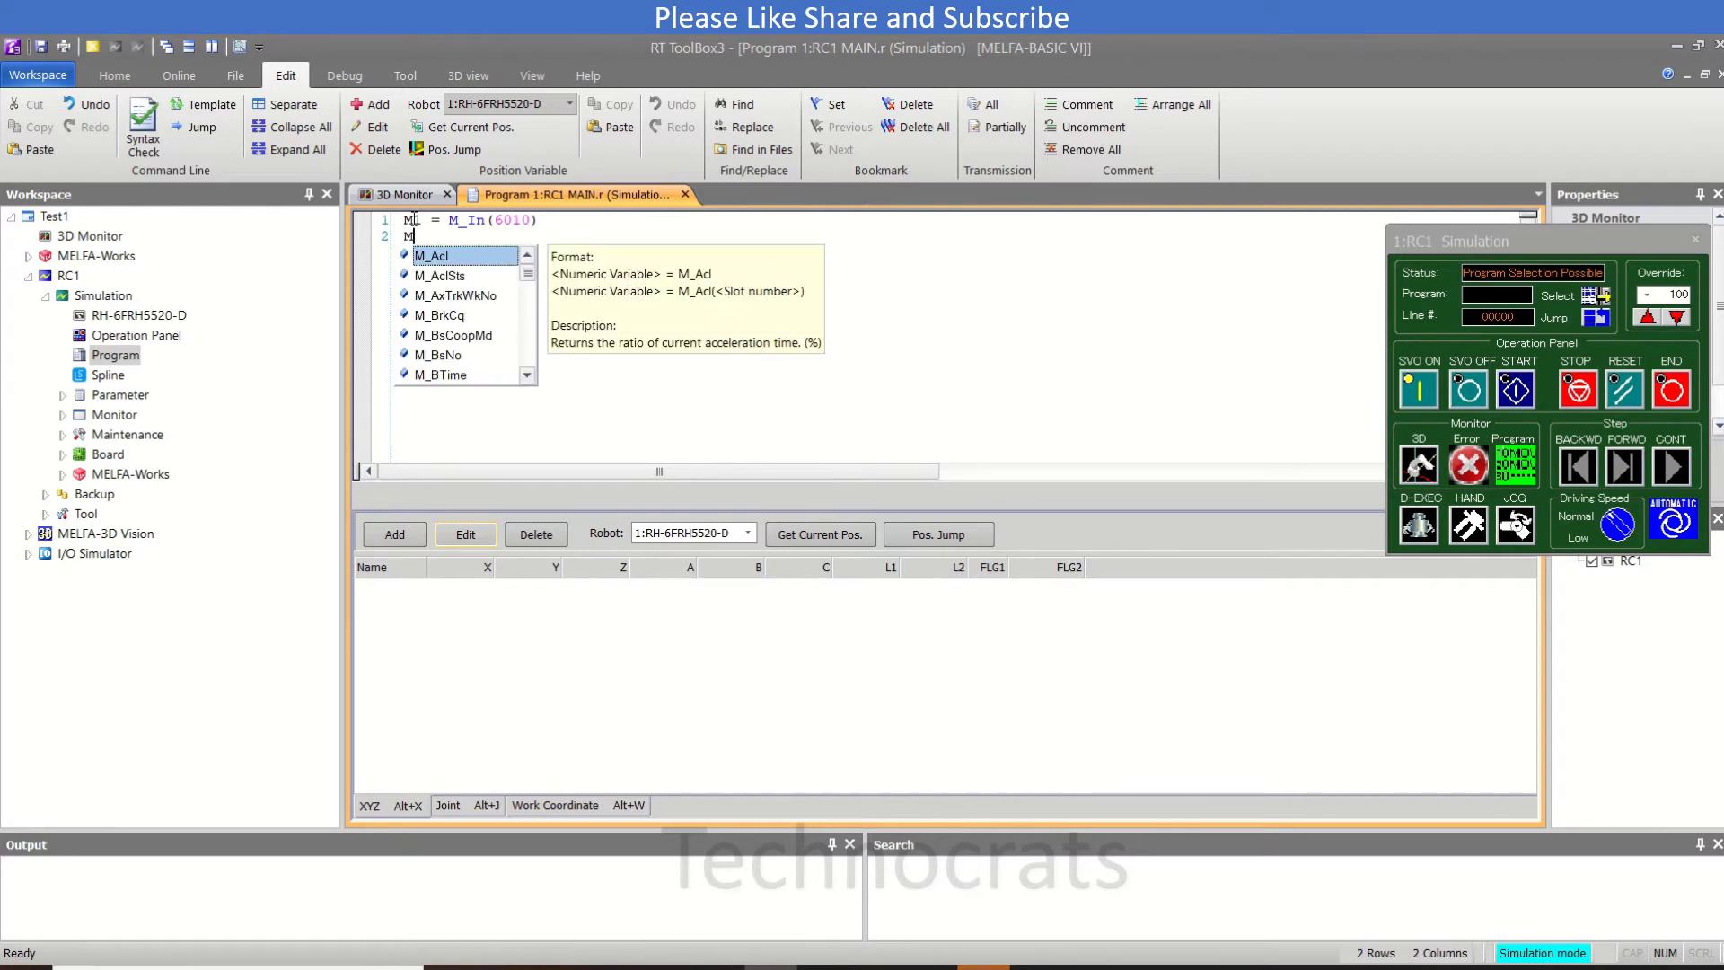
pyautogui.write('_Out')
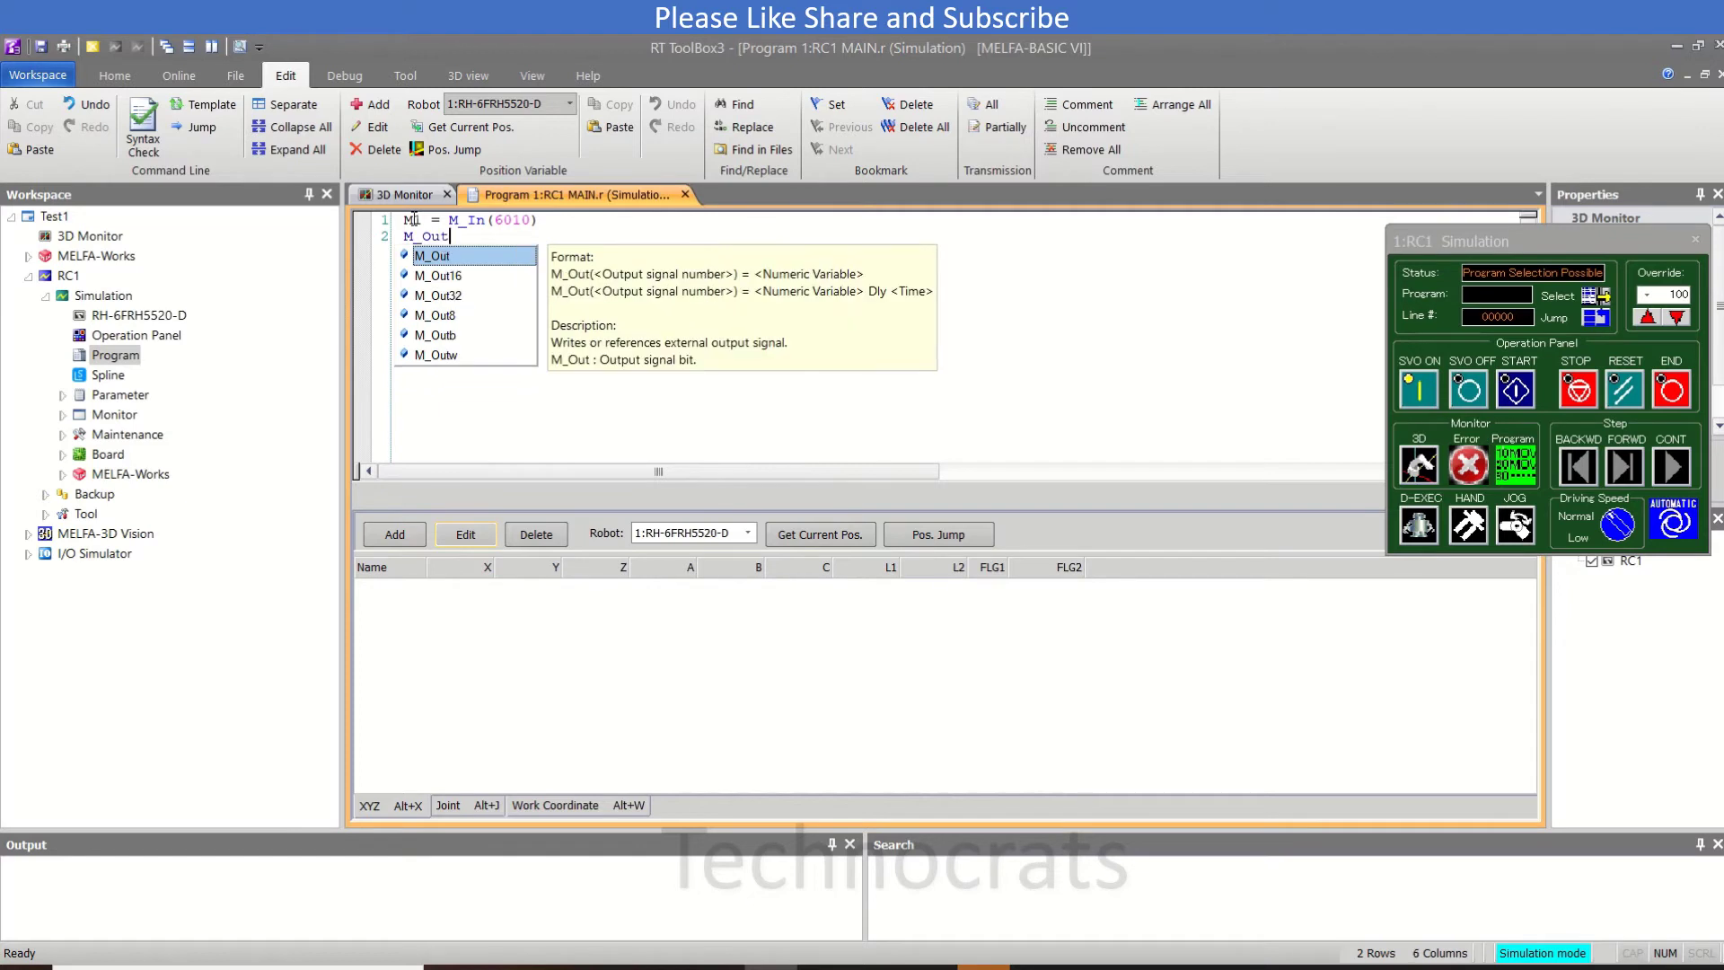
pyautogui.write('(6')
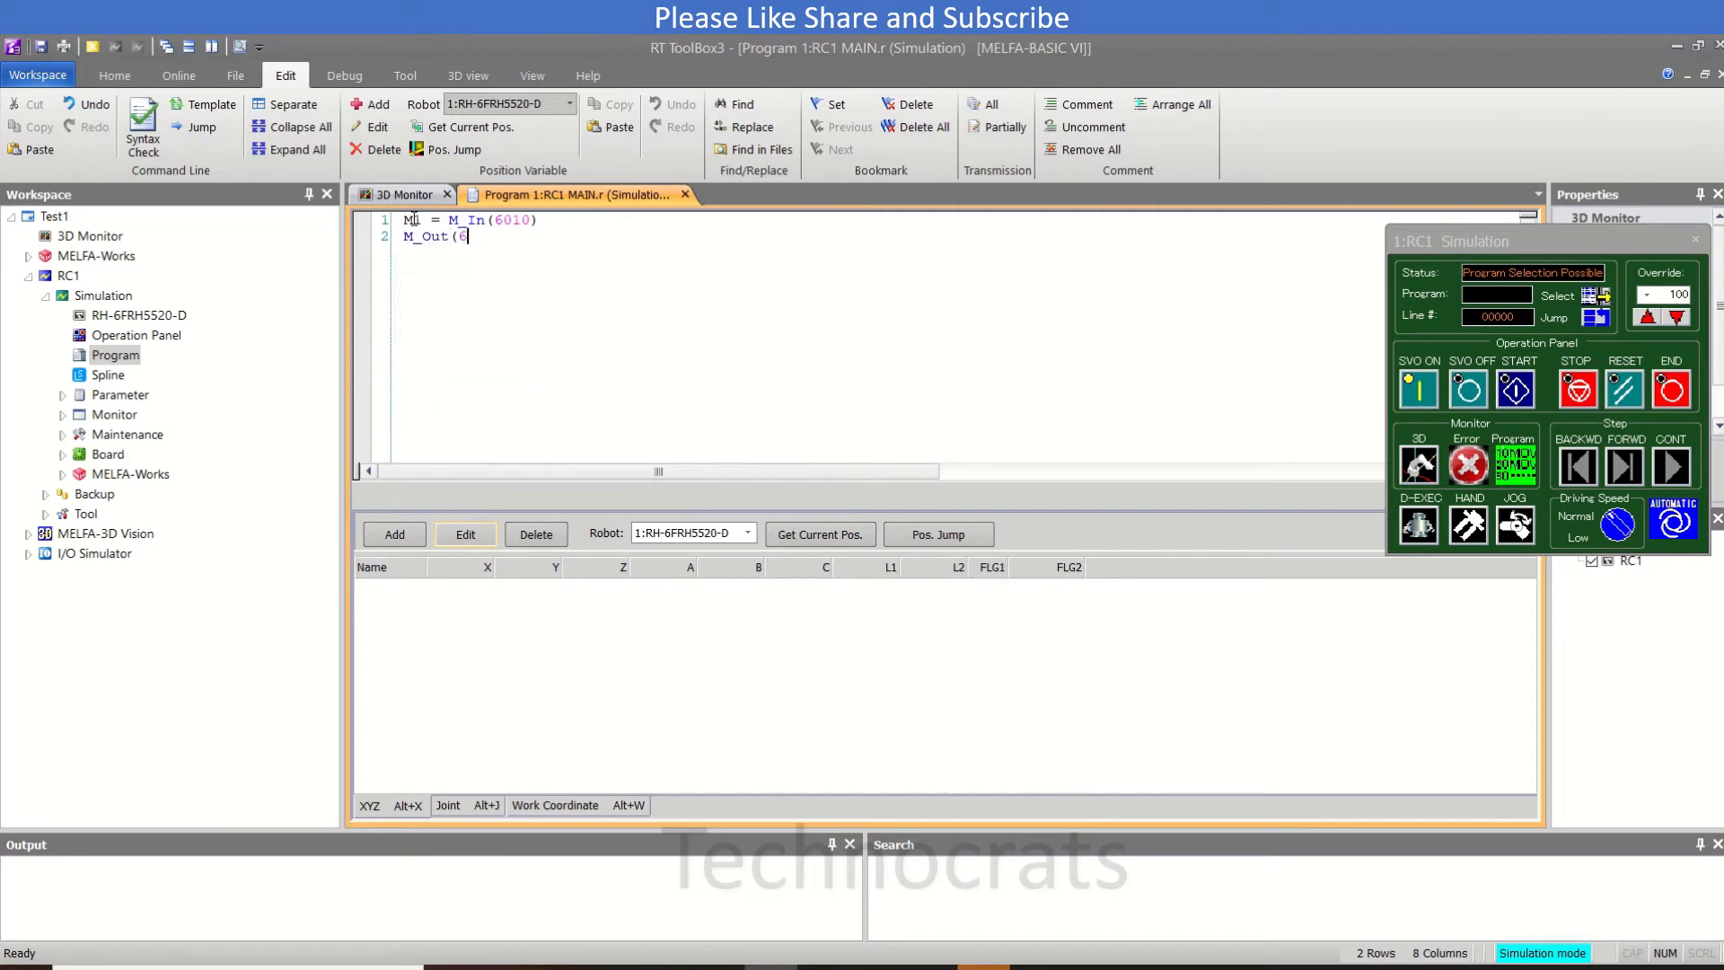
pyautogui.write('0')
pyautogui.write('08')
pyautogui.write(') = ')
pyautogui.write('1')
# Write line 3 as M_Out(6008) = 0 and add an empty fourth line
pyautogui.press('Return')
pyautogui.write('M_Ou')
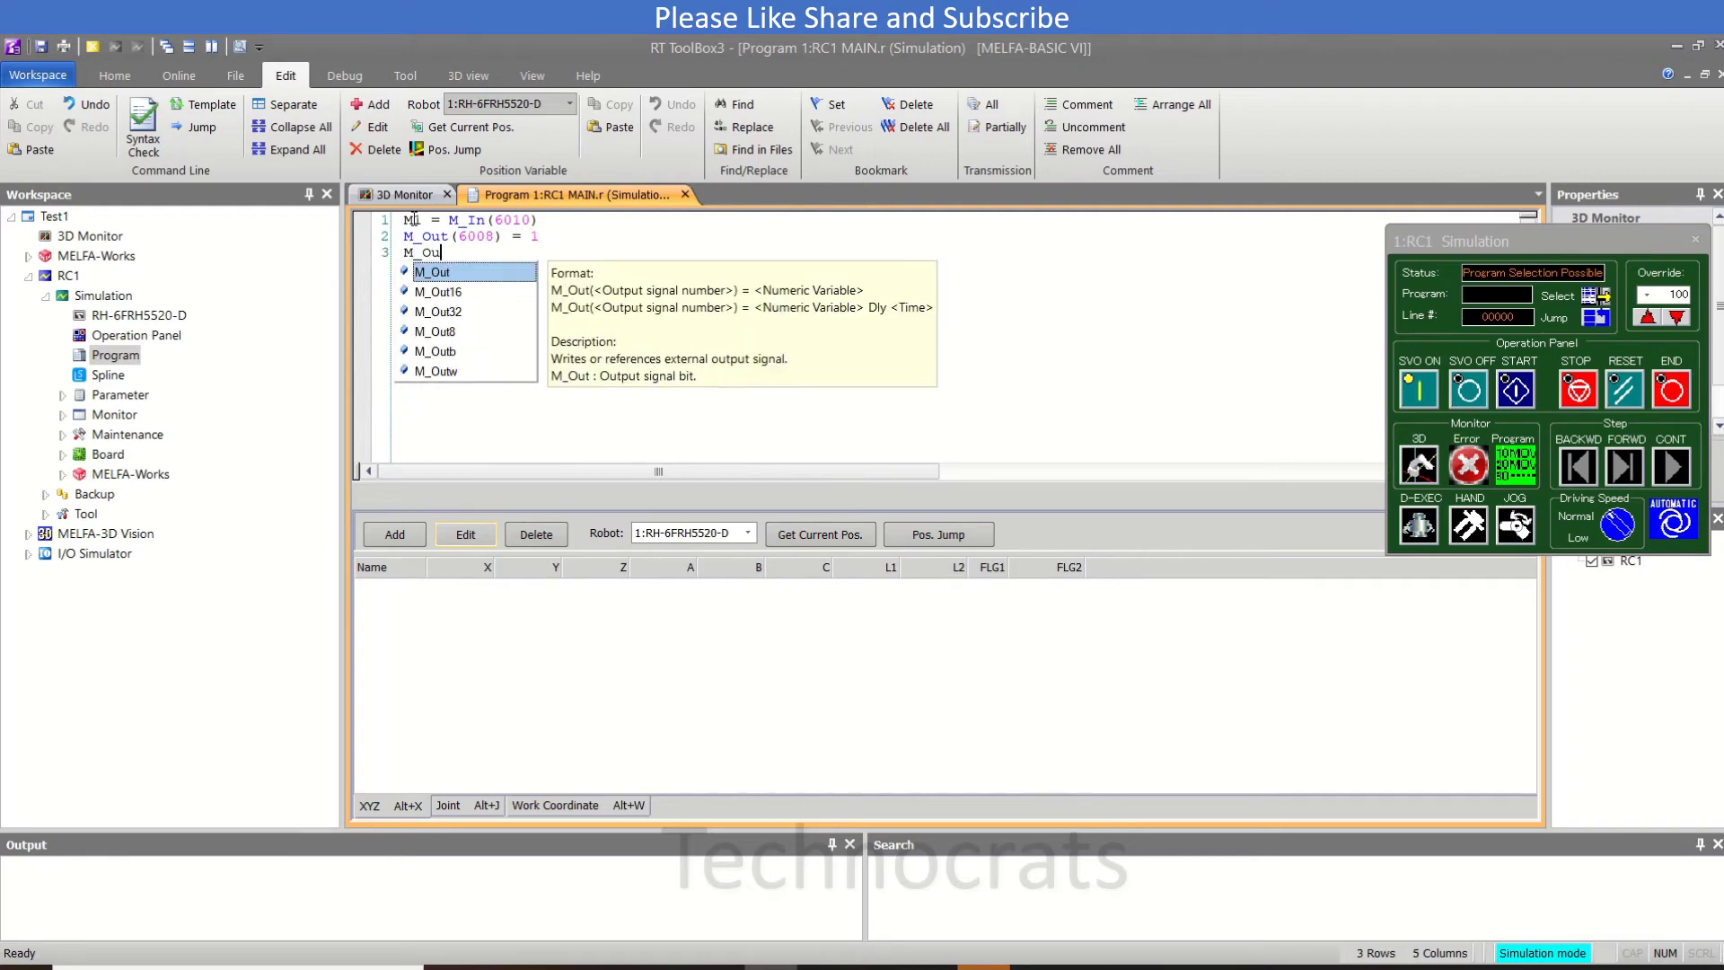
pyautogui.press('Return')
pyautogui.write('(')
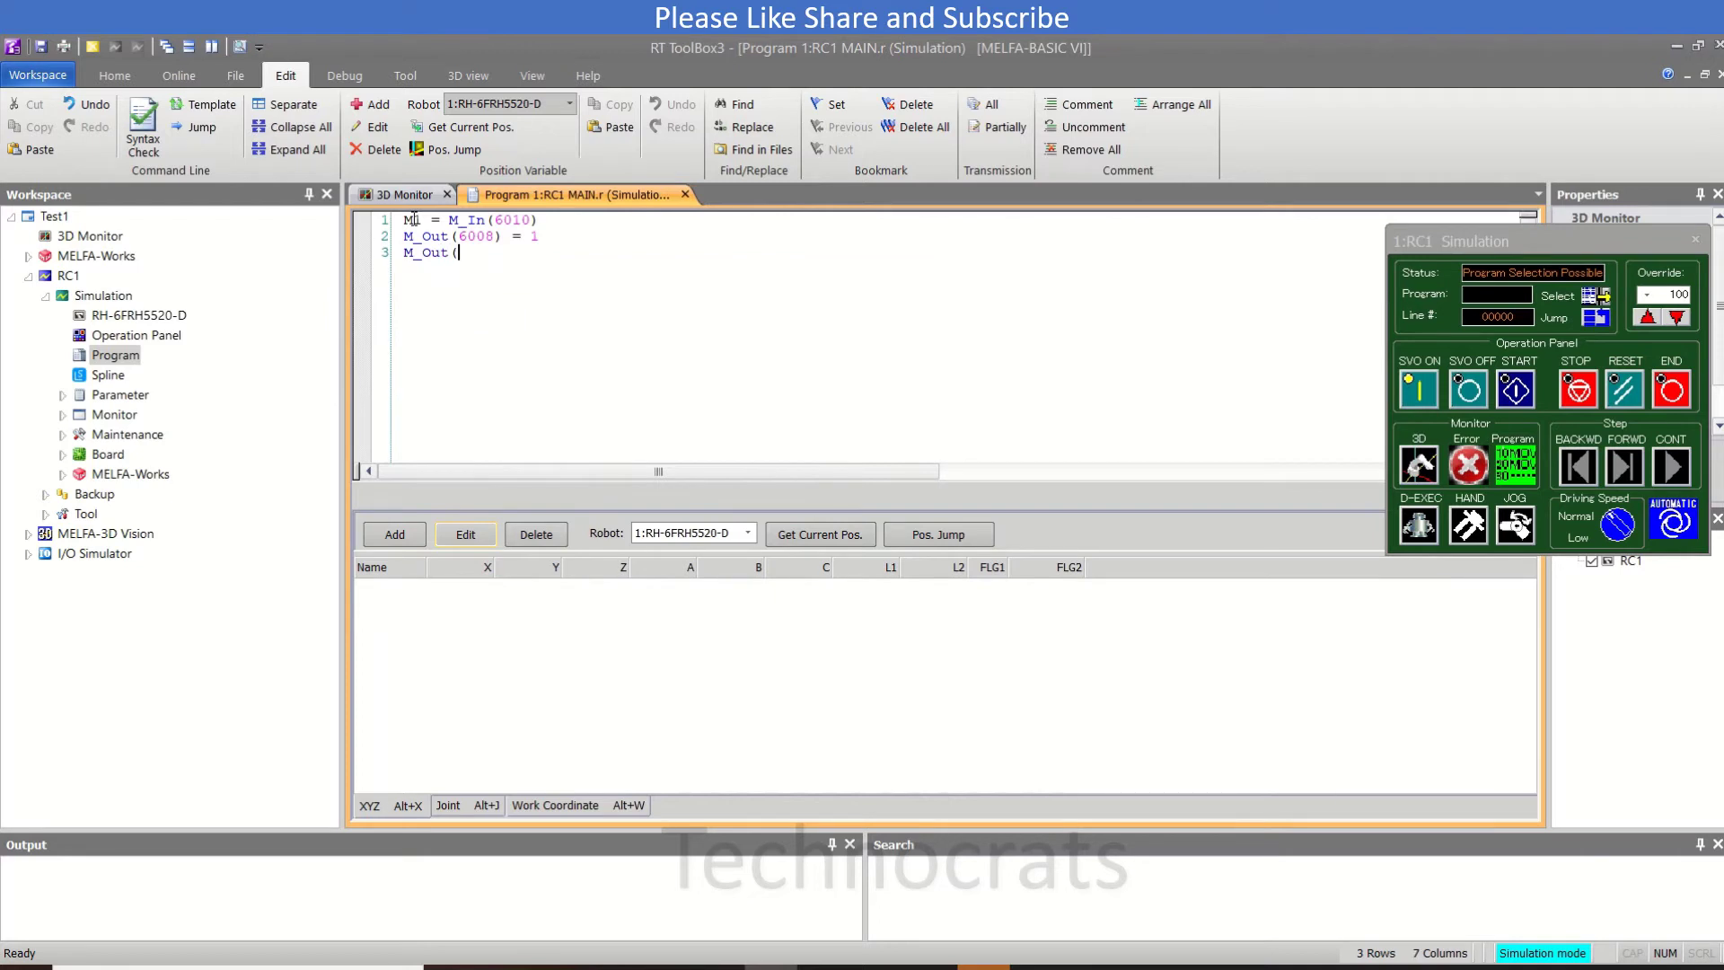
pyautogui.write('6008')
pyautogui.write(') = ')
pyautogui.write('0')
pyautogui.click(542, 252)
pyautogui.press('Return')
pyautogui.write('W')
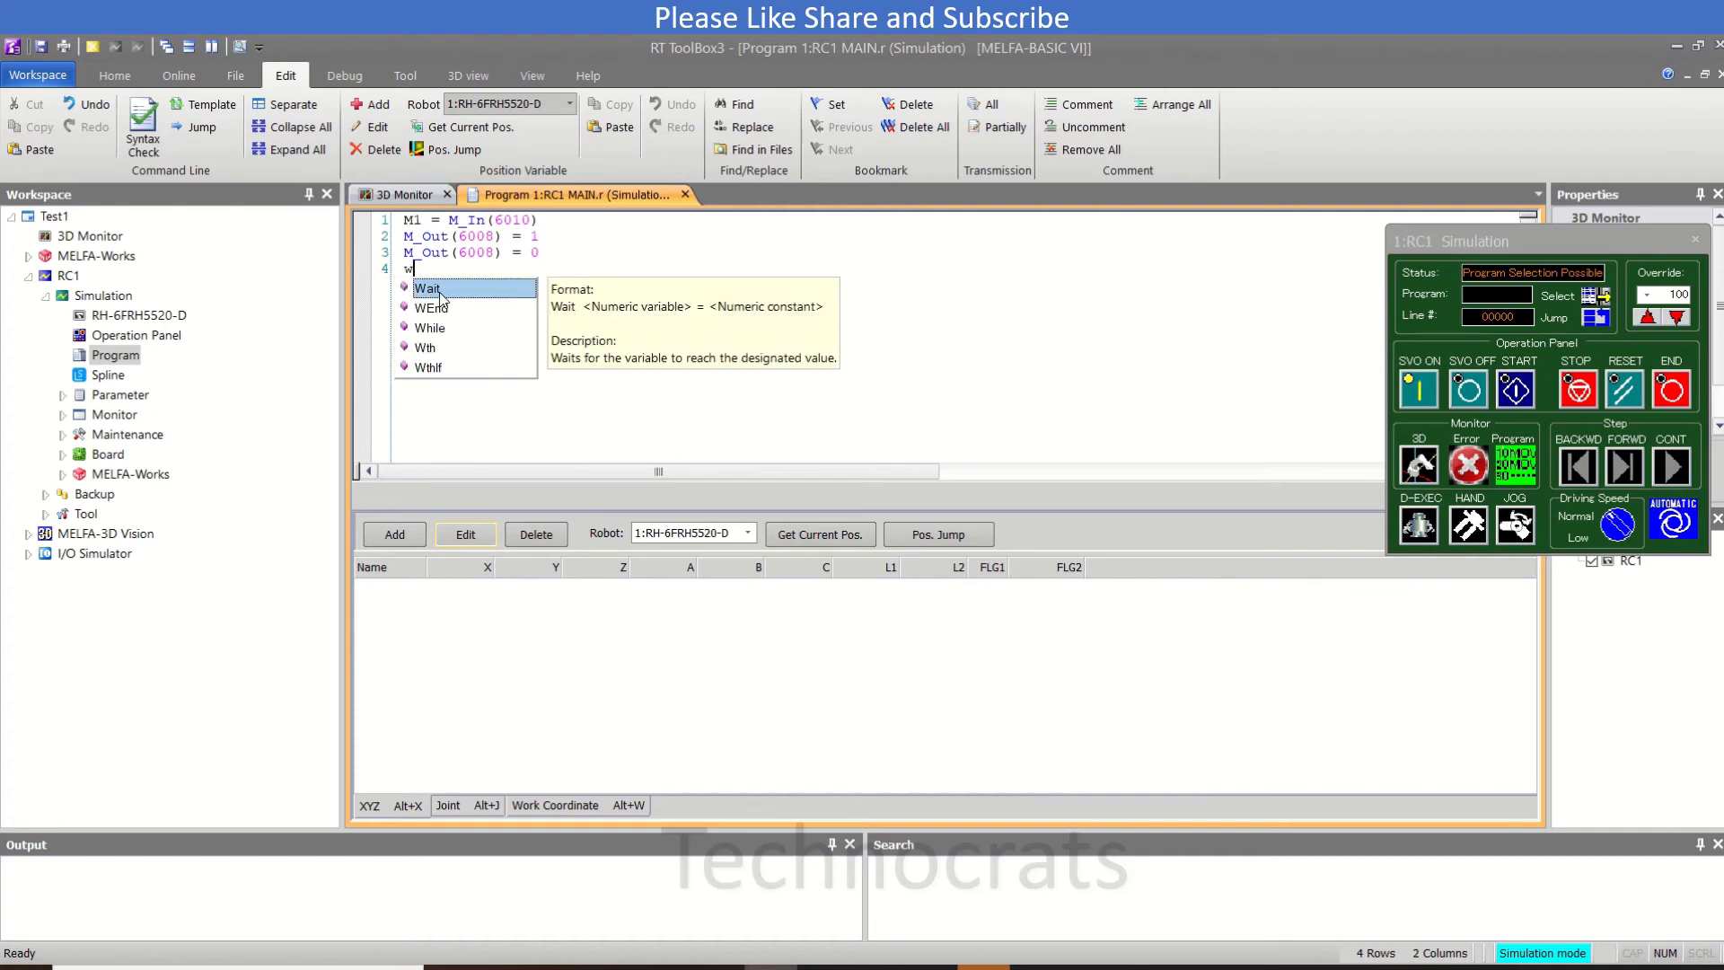
pyautogui.write('ait ')
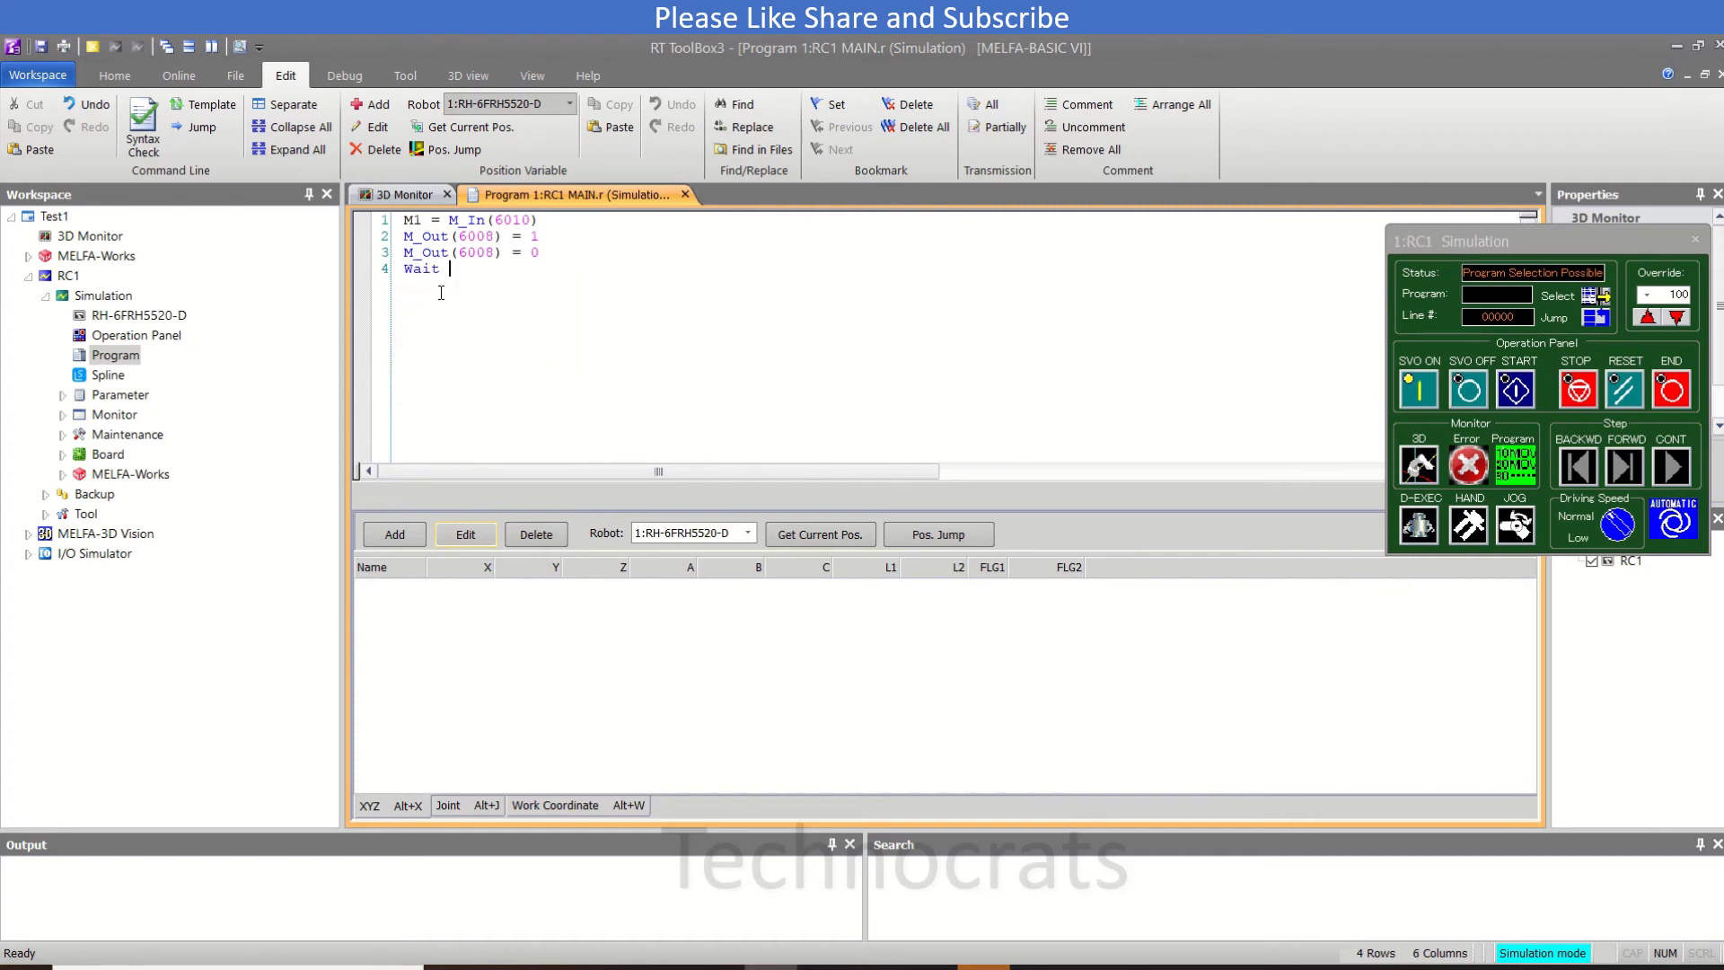
pyautogui.write('M_IN')
pyautogui.write('(')
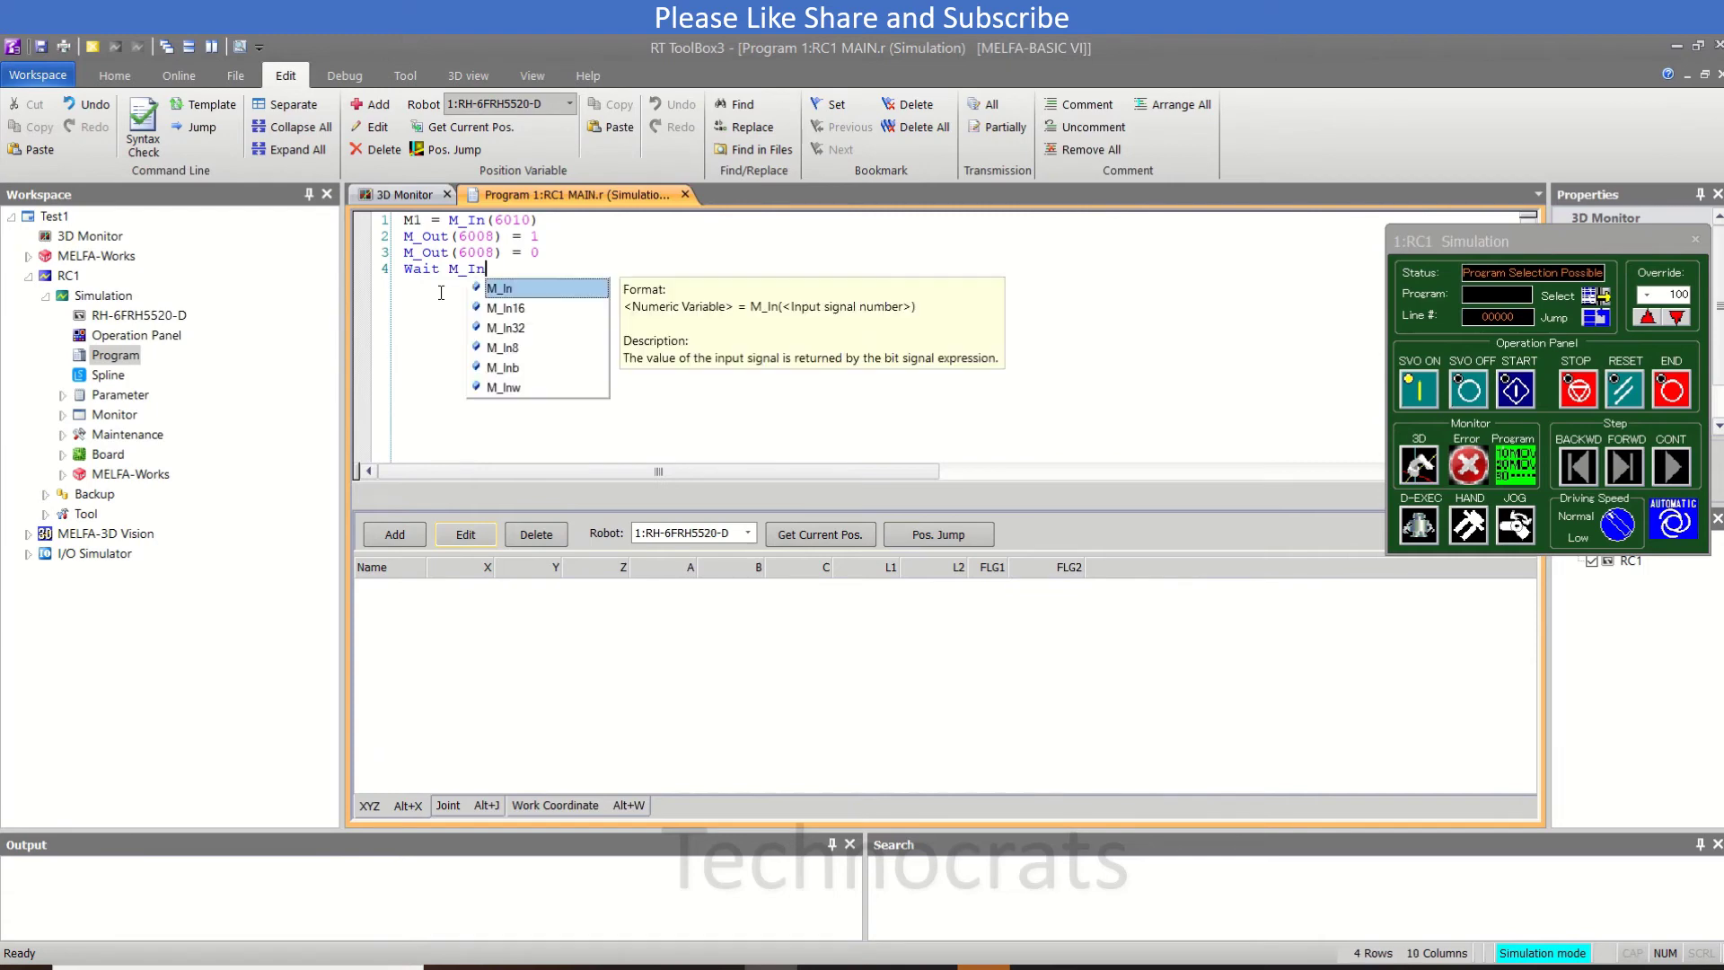
pyautogui.write('60')
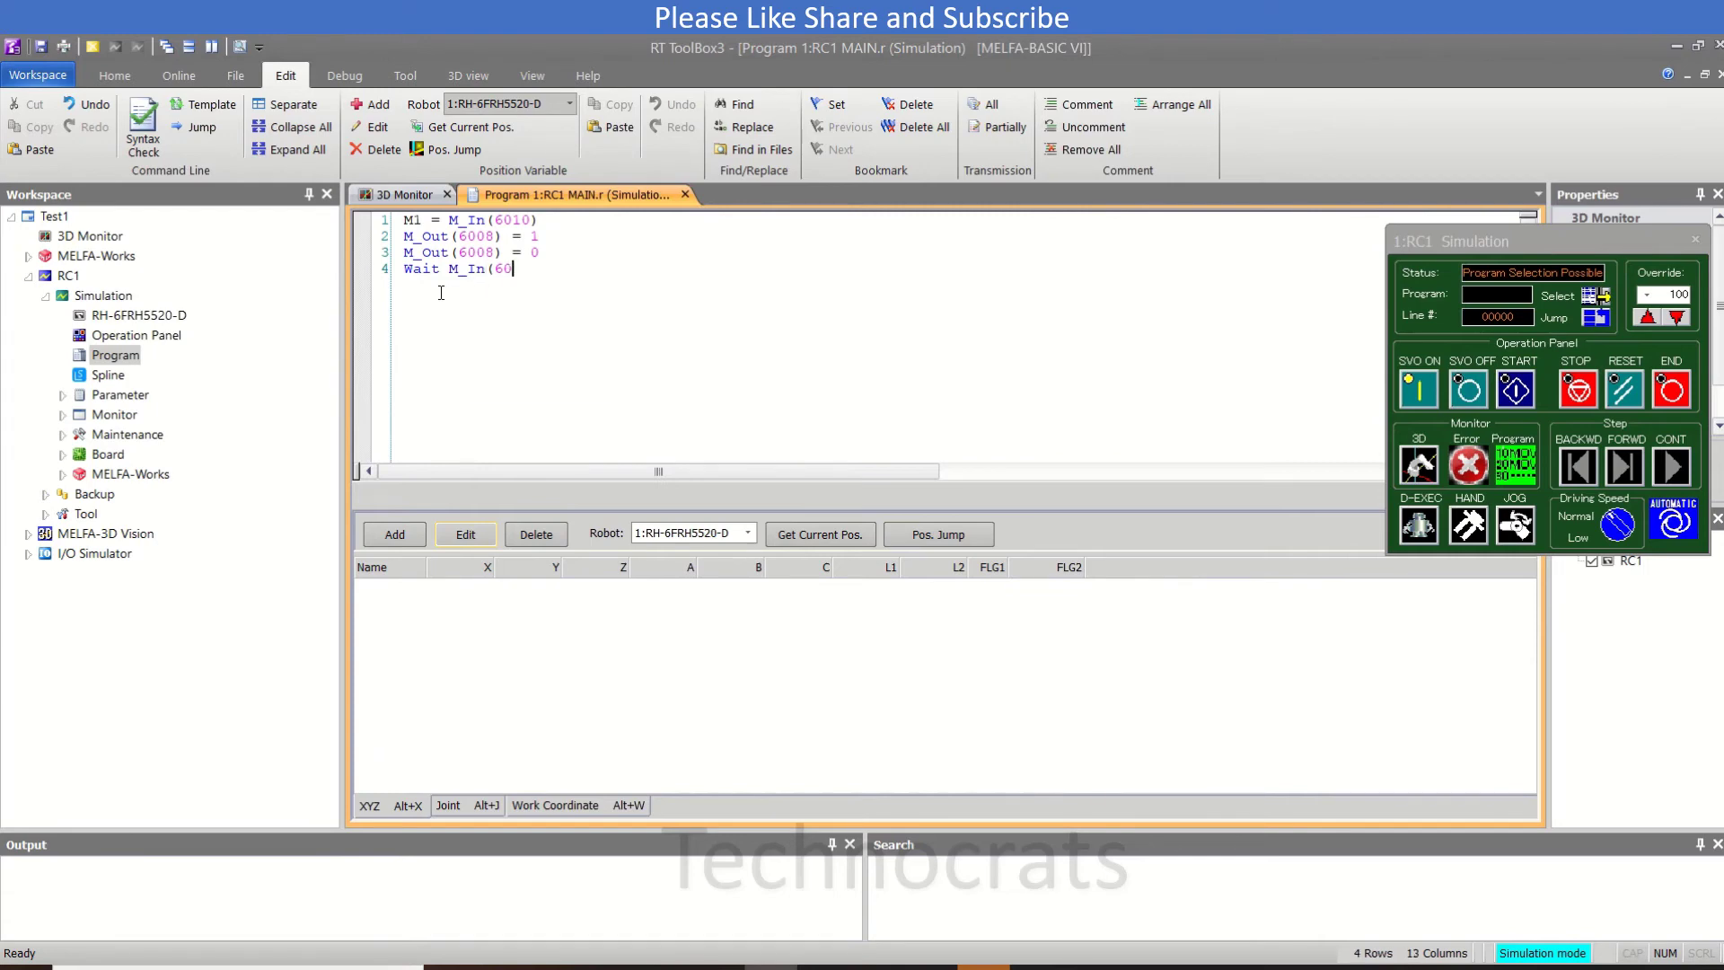
pyautogui.write('10) ')
pyautogui.write('= 1')
pyautogui.moveTo(591, 269); pyautogui.dragTo(391, 280)
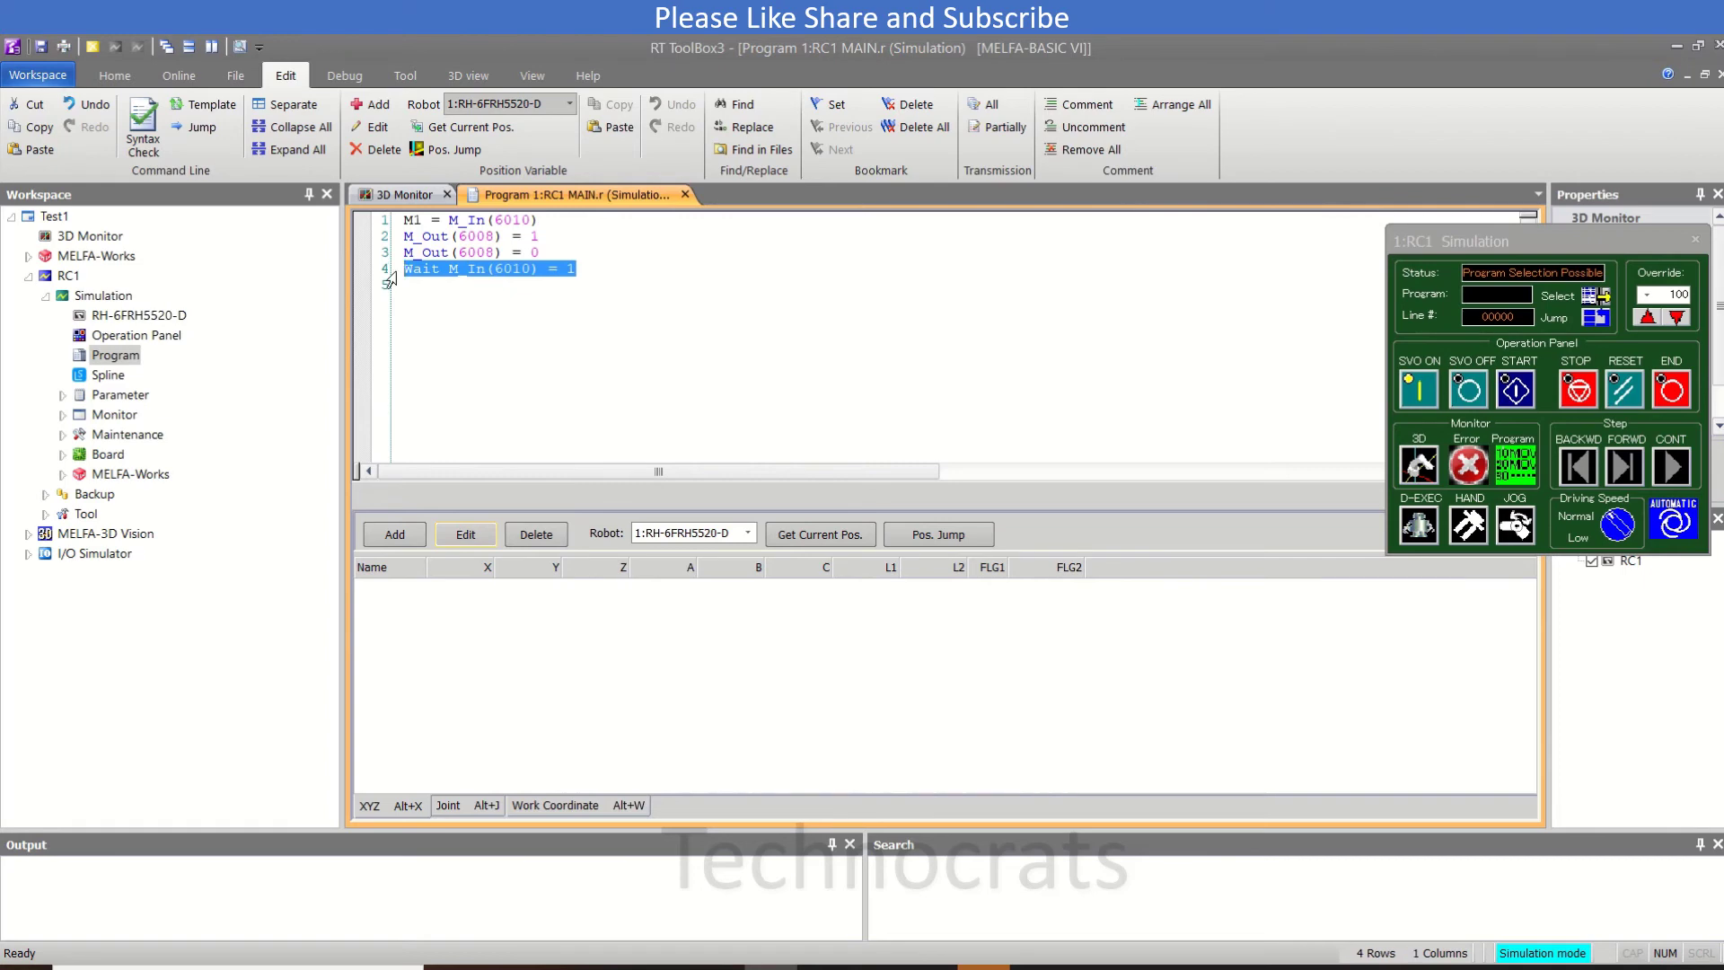
pyautogui.click(523, 268)
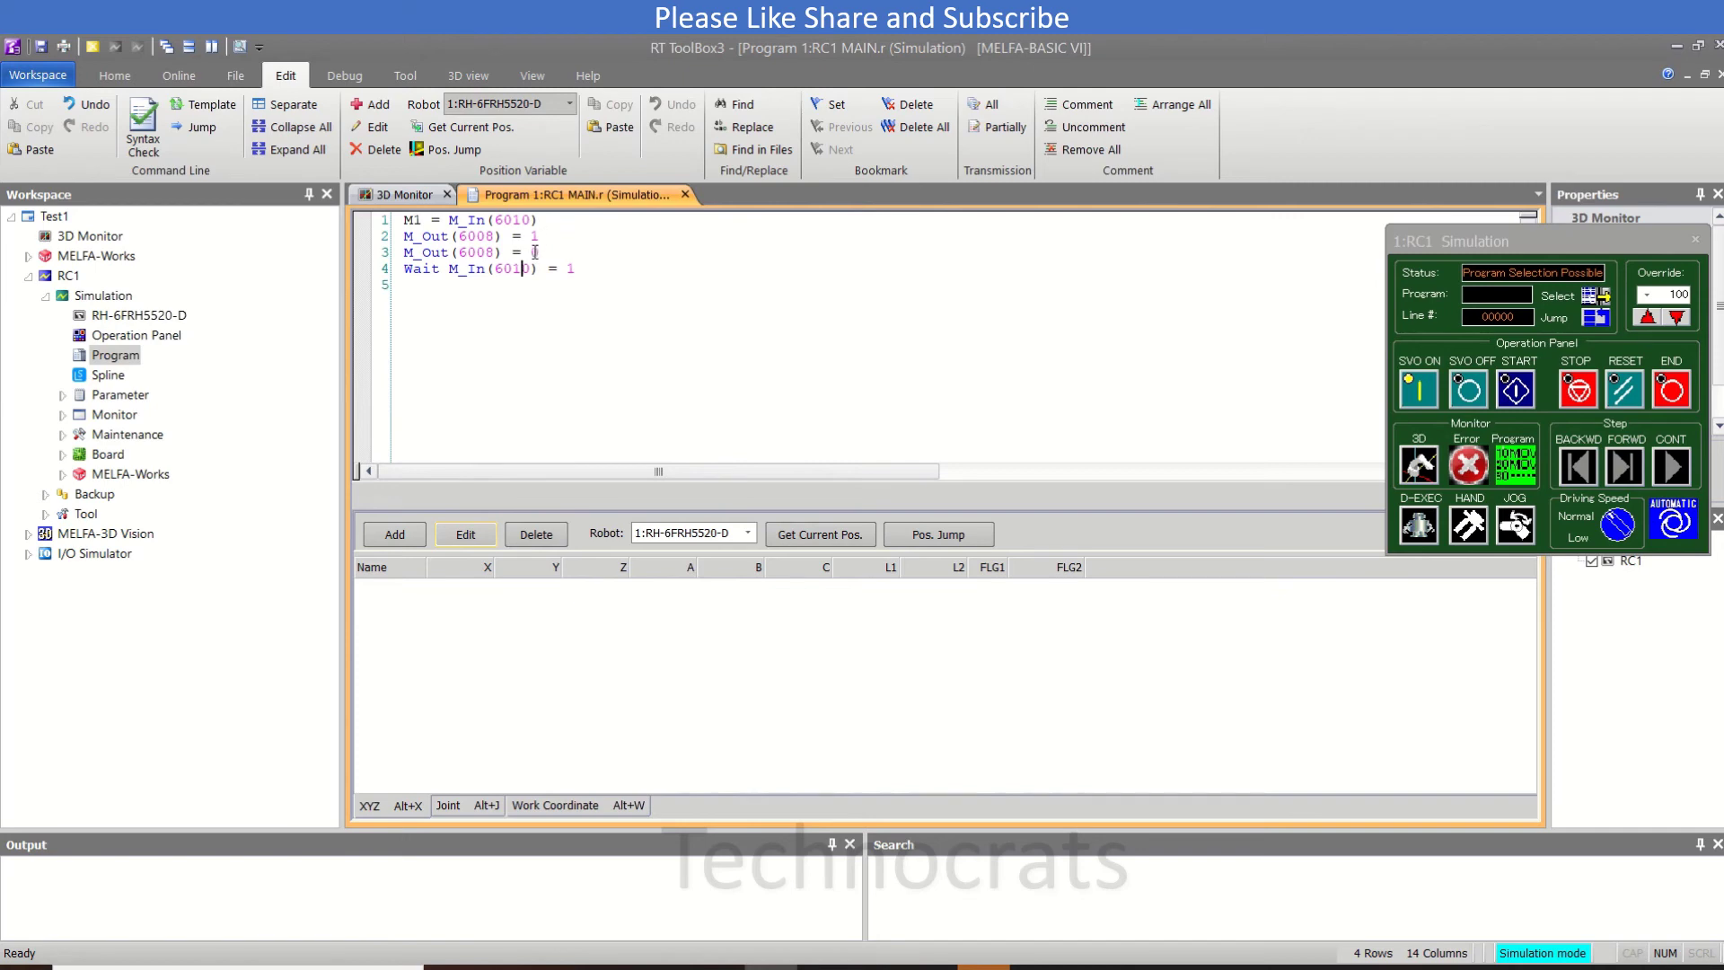
pyautogui.click(398, 277)
pyautogui.click(403, 285)
pyautogui.moveTo(403, 269); pyautogui.dragTo(588, 269)
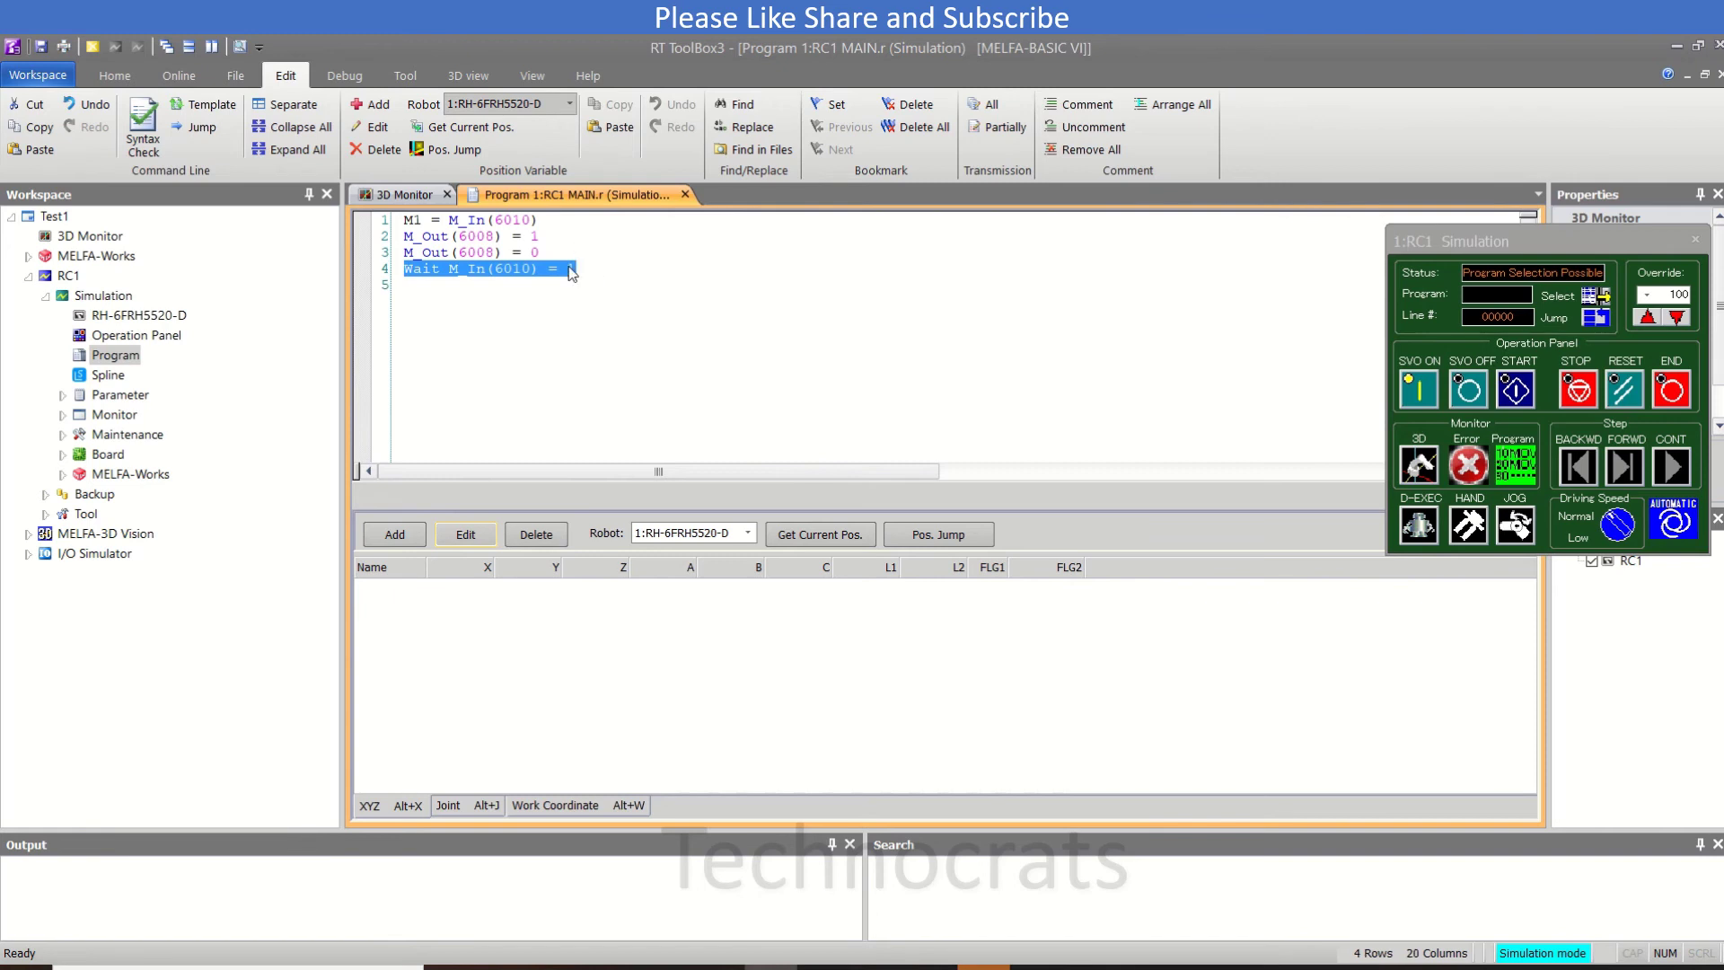
pyautogui.click(571, 270)
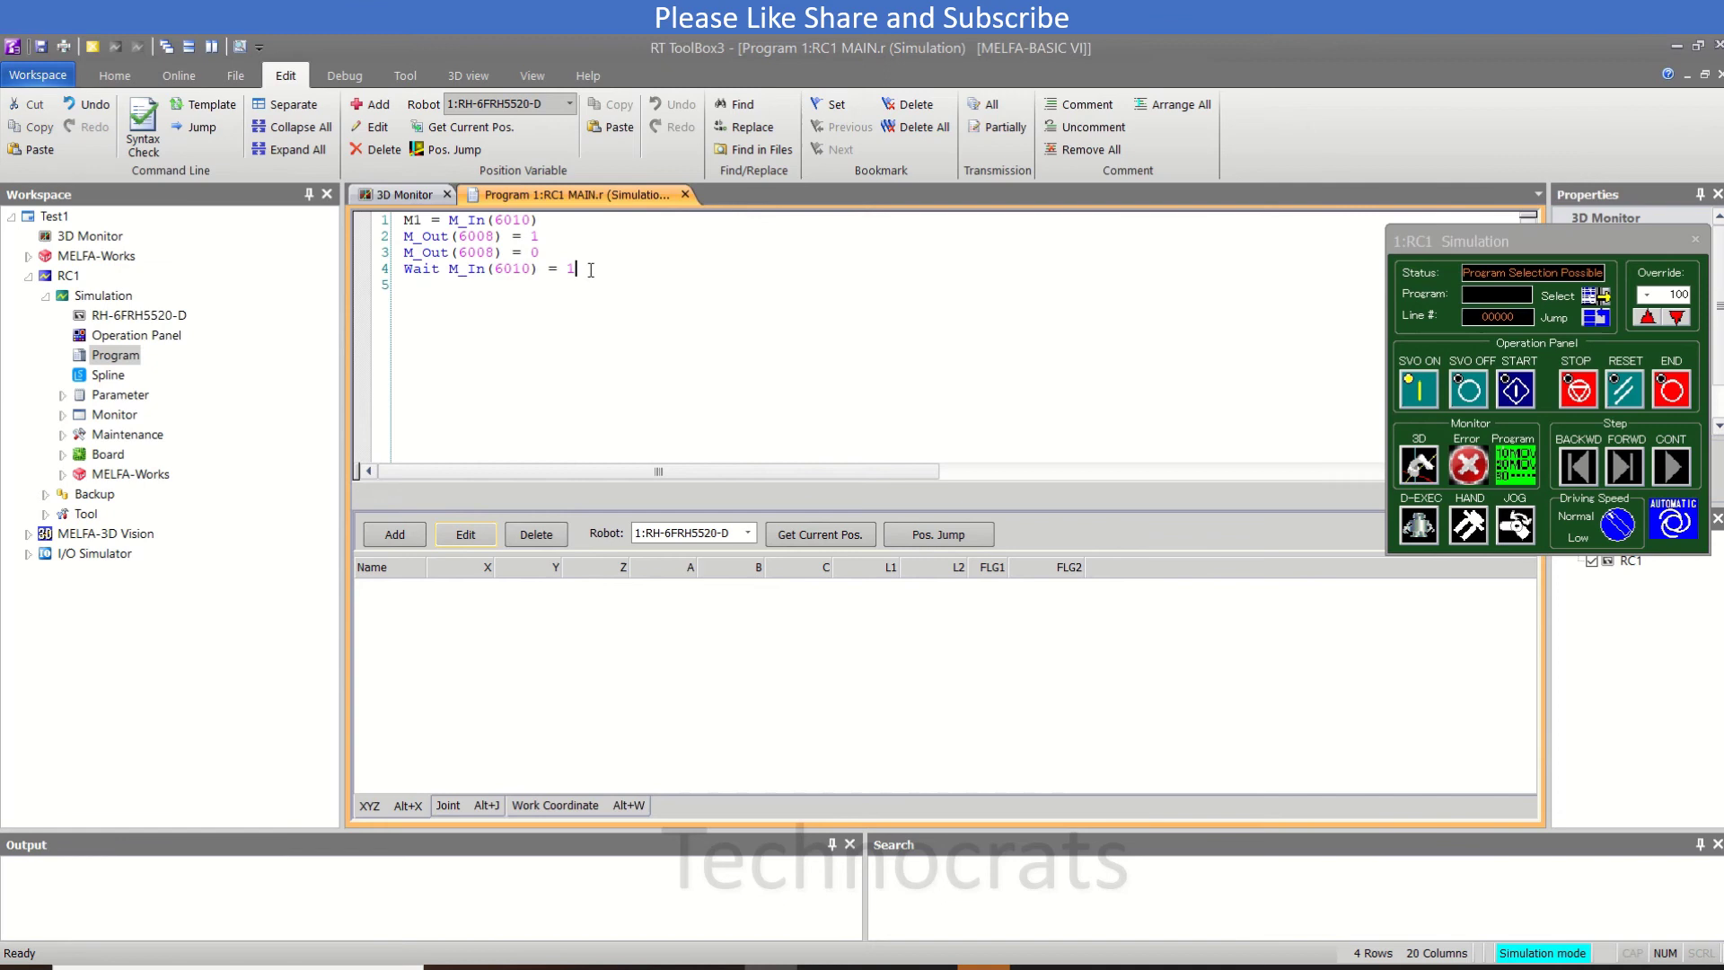
pyautogui.click(560, 286)
pyautogui.write('M_Out')
pyautogui.write('(')
# Finish line 5 as M_Out(6012) = 1, then highlight the Wait and output lines
pyautogui.press('Escape')
pyautogui.write('600')
pyautogui.press('BackSpace')
pyautogui.write('12')
pyautogui.write(') = 1')
pyautogui.moveTo(432, 270); pyautogui.dragTo(578, 263)
pyautogui.click(578, 263)
pyautogui.doubleClick(535, 285)
pyautogui.moveTo(517, 287); pyautogui.dragTo(408, 297)
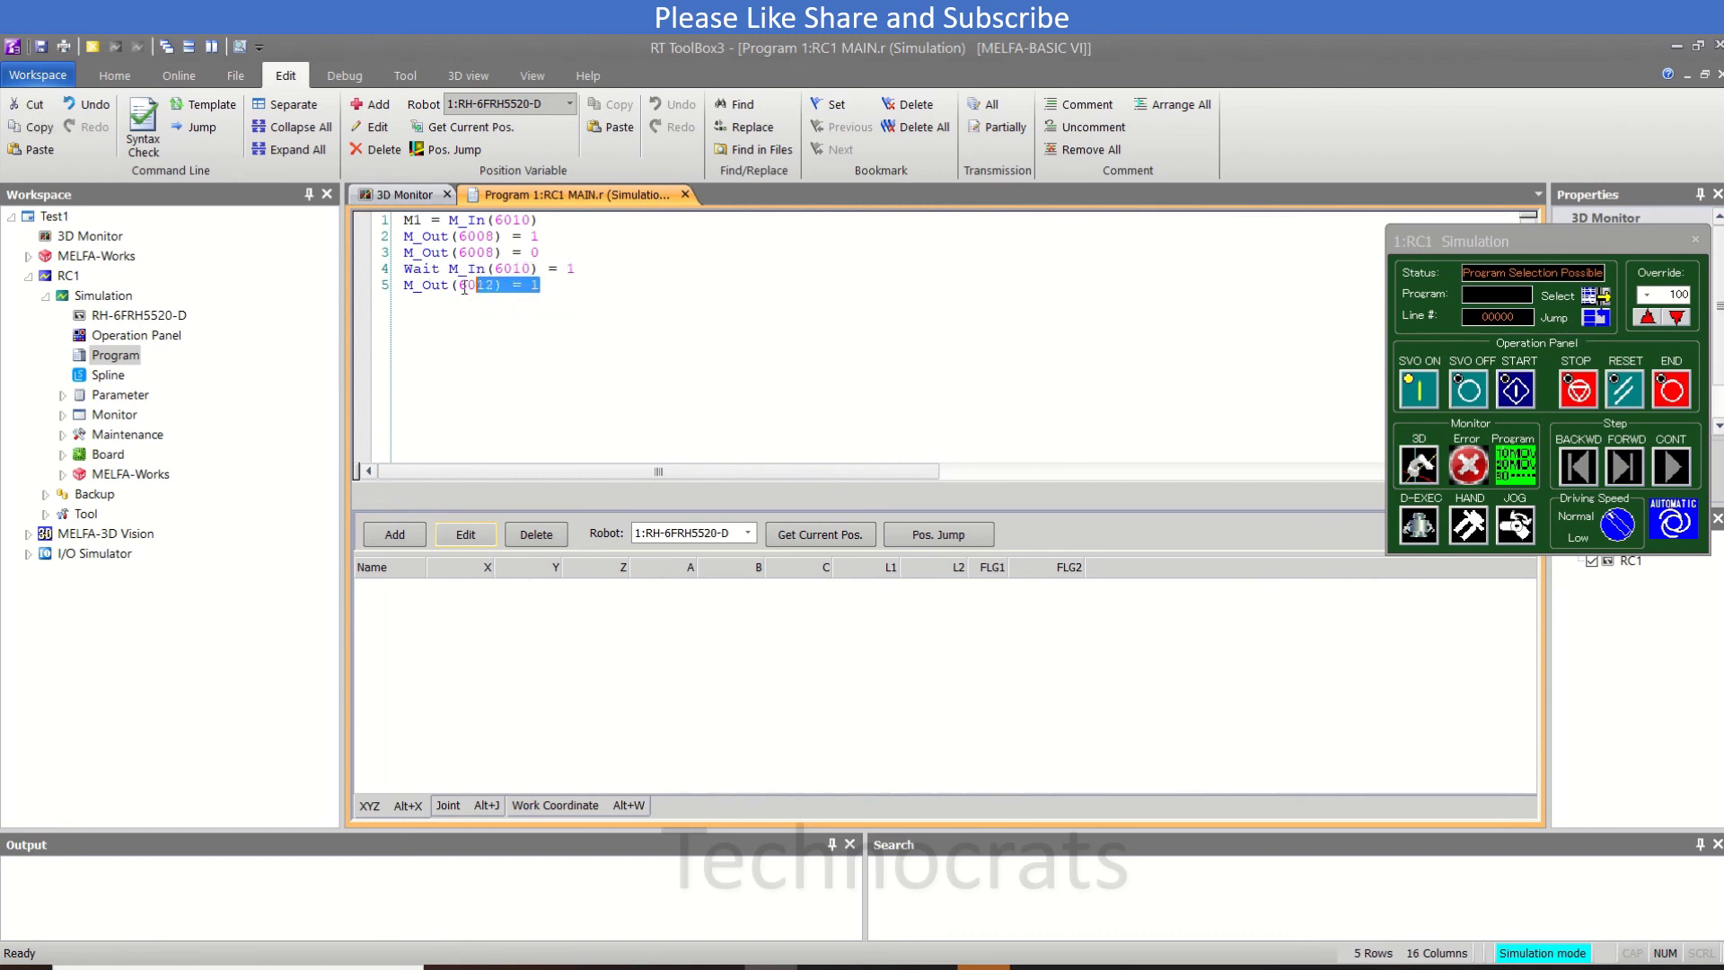